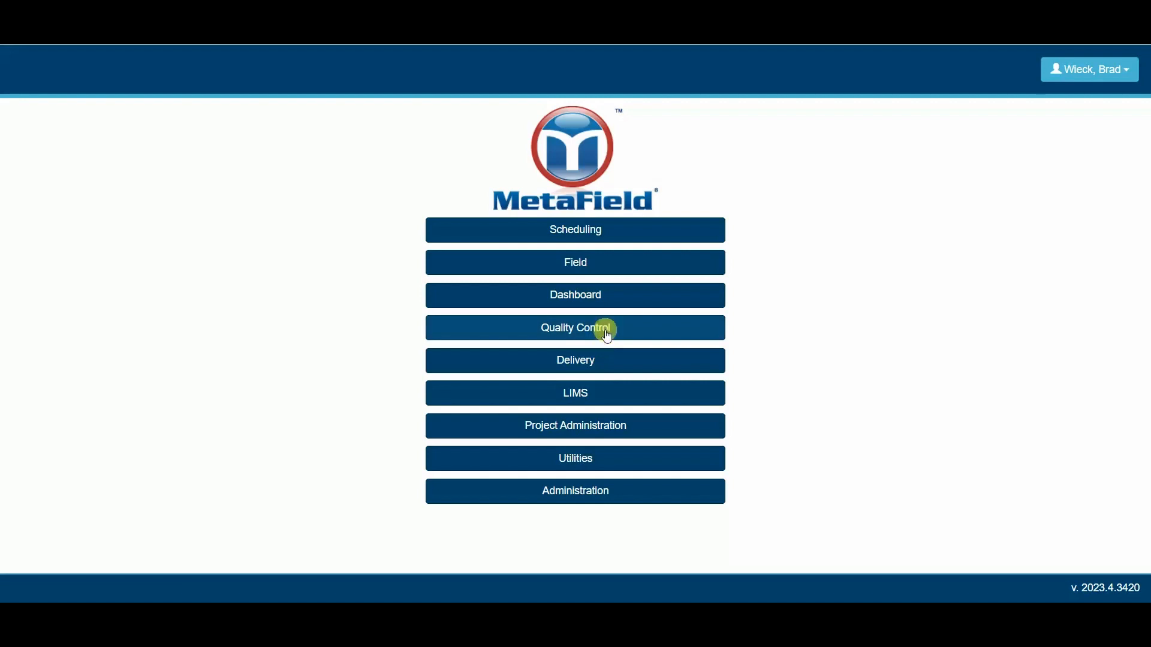
# Step: Open the Quality Control activities of the Northeast Regional Hospital Expansion project
pyautogui.click(611, 335)
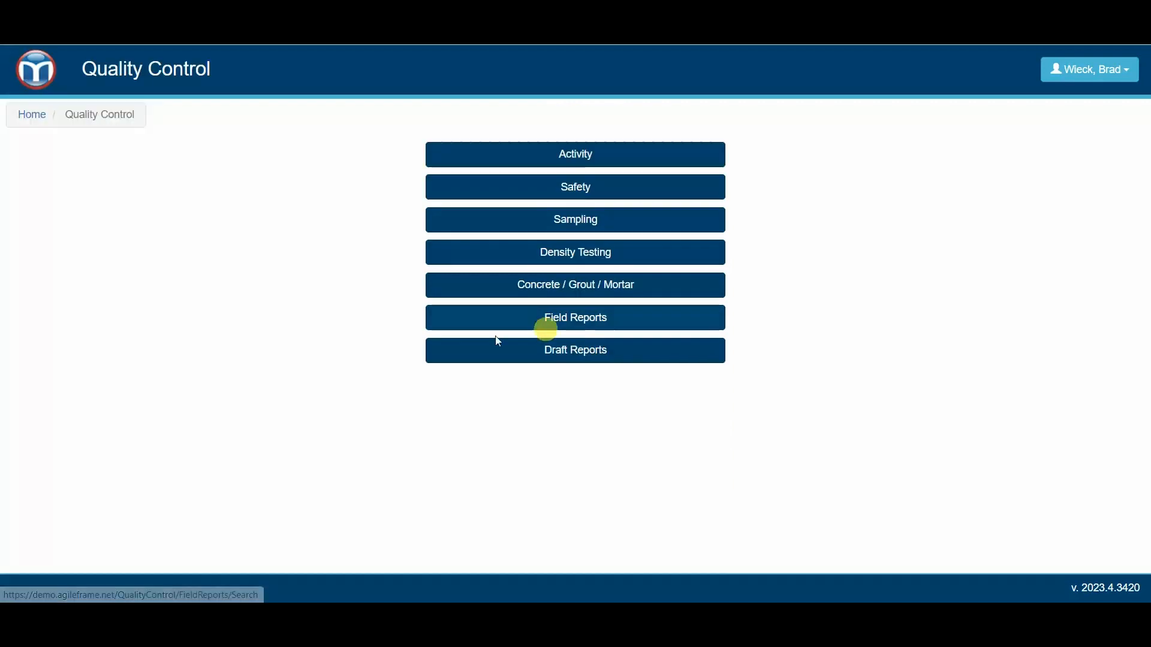
pyautogui.click(510, 157)
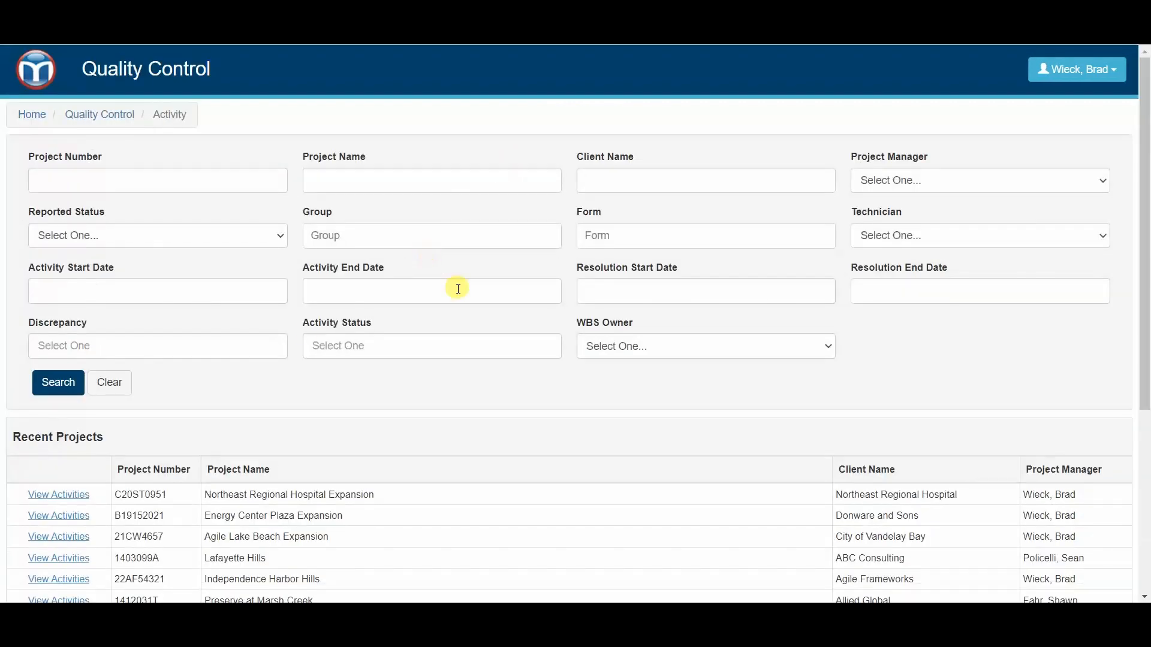
pyautogui.click(51, 497)
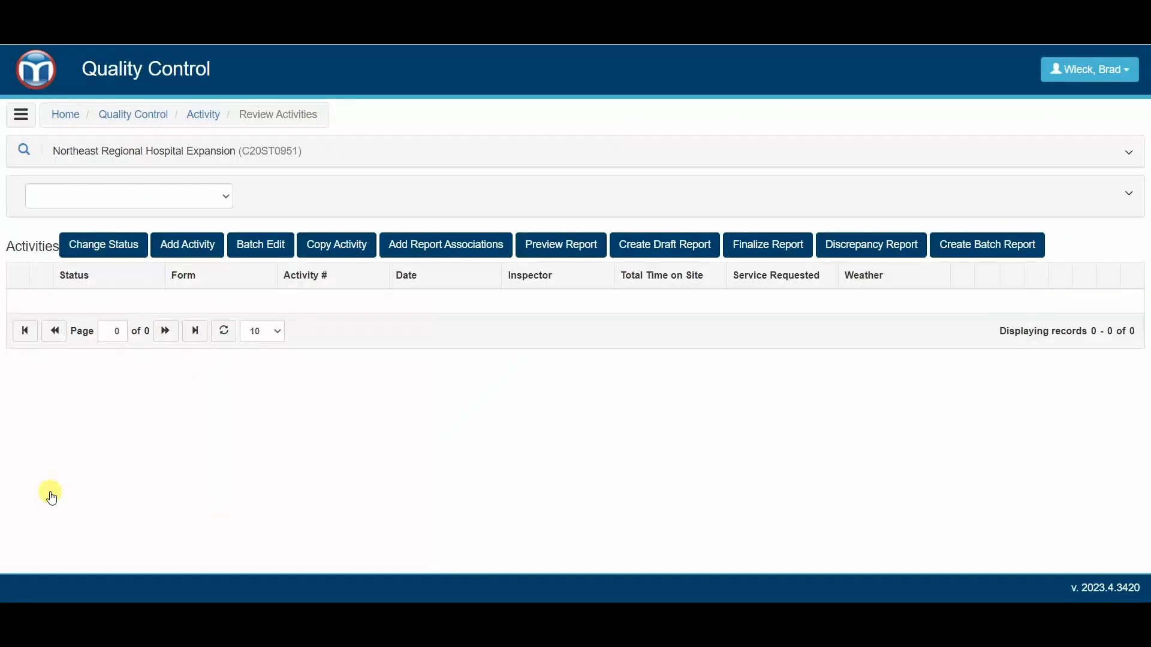
# Step: Go to page 3 of the project's activities and select Masonry Inspection activity 9 dated 12/27/2022
pyautogui.scroll(-4, 389, 270)
pyautogui.scroll(-4, 353, 335)
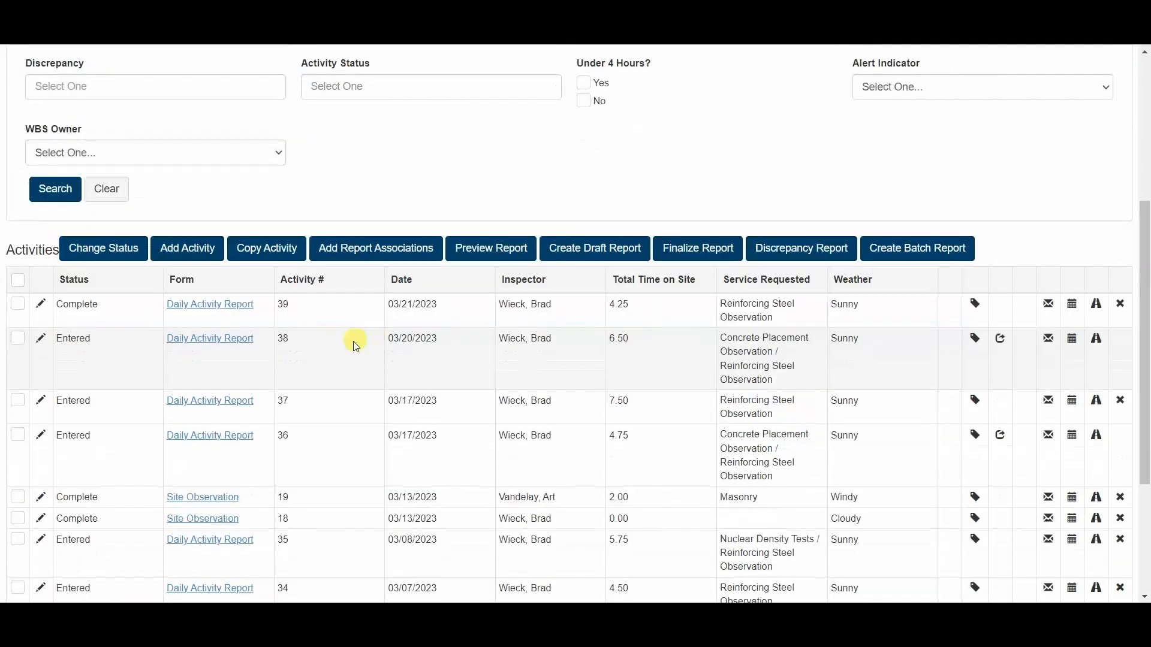
pyautogui.click(174, 533)
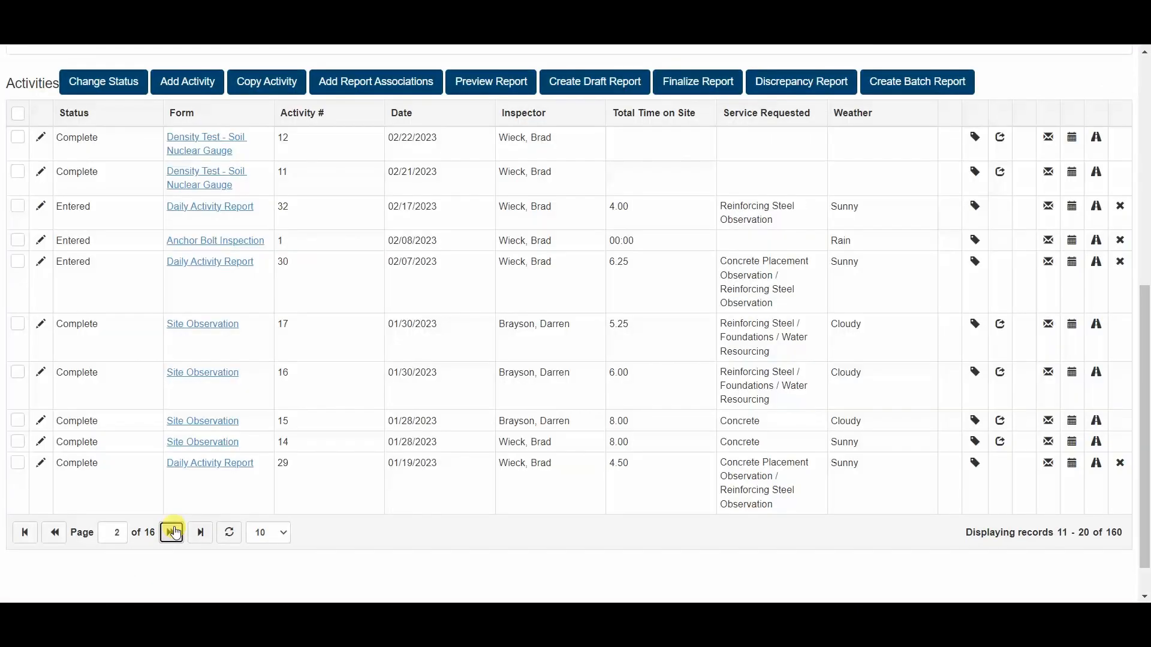
pyautogui.click(173, 532)
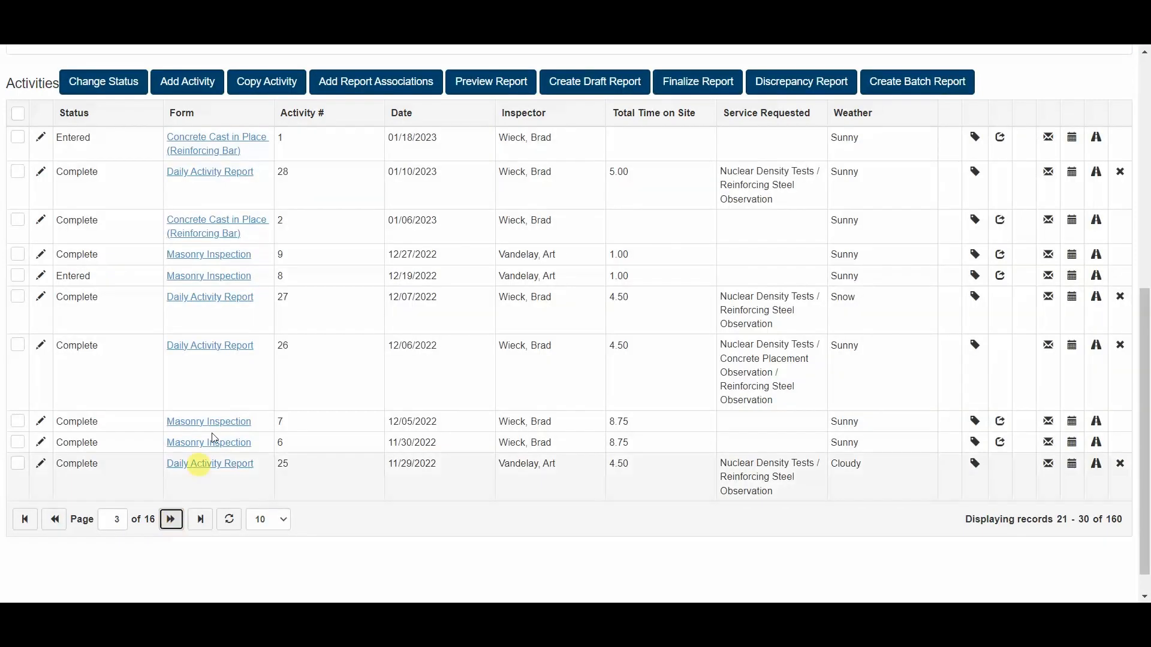
pyautogui.click(308, 262)
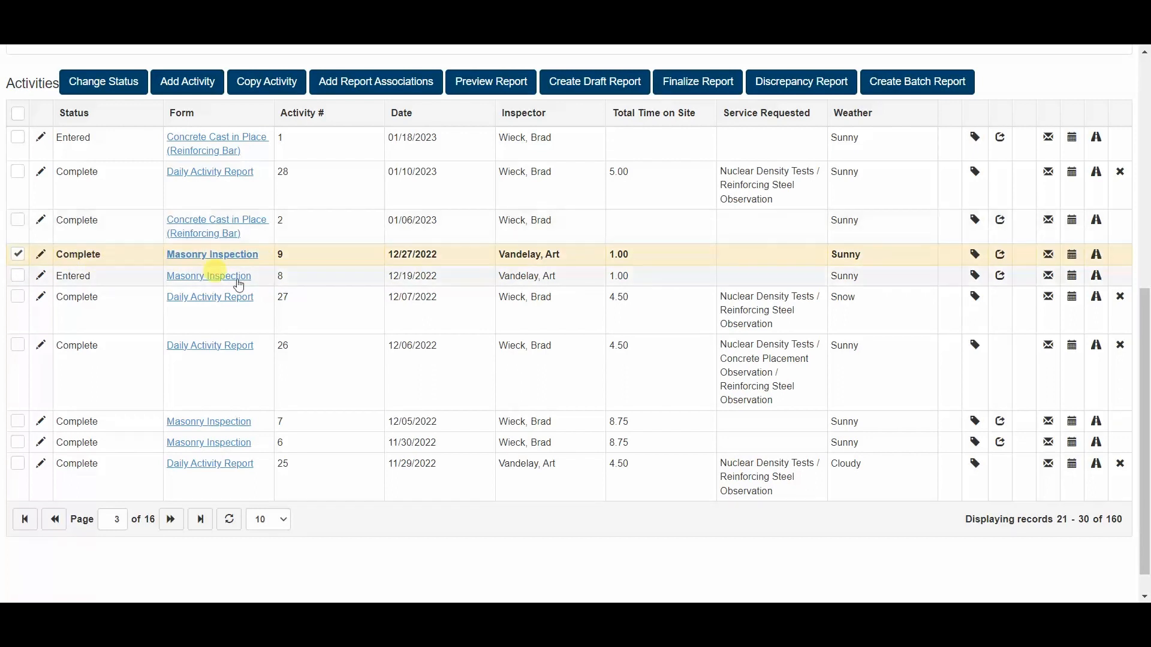
pyautogui.scroll(1, 336, 312)
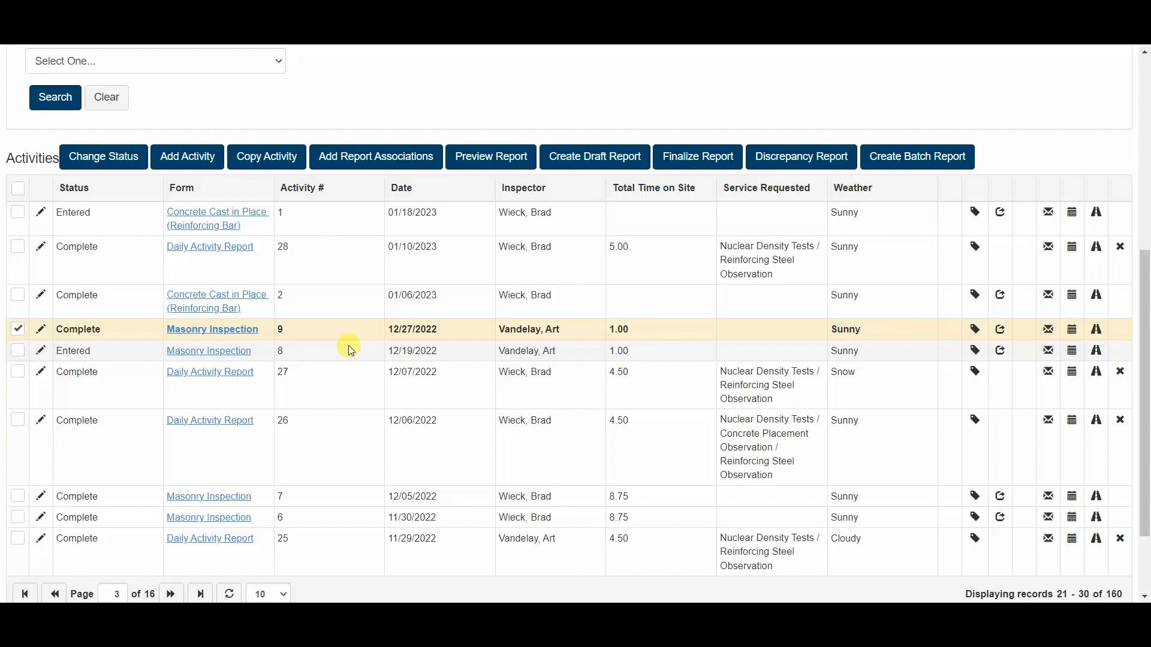
# Step: Open Masonry Inspection activity 9, review its fields, supporting photos and remarks, and leave without saving
pyautogui.click(40, 332)
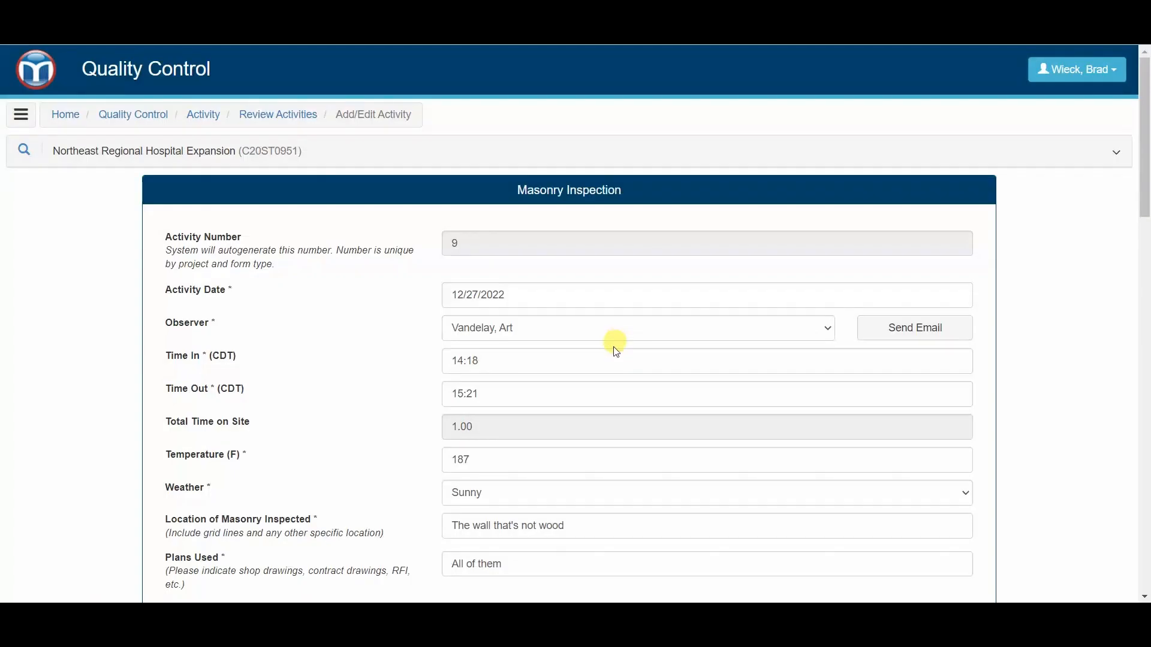
pyautogui.scroll(-4, 611, 367)
pyautogui.scroll(-4, 613, 370)
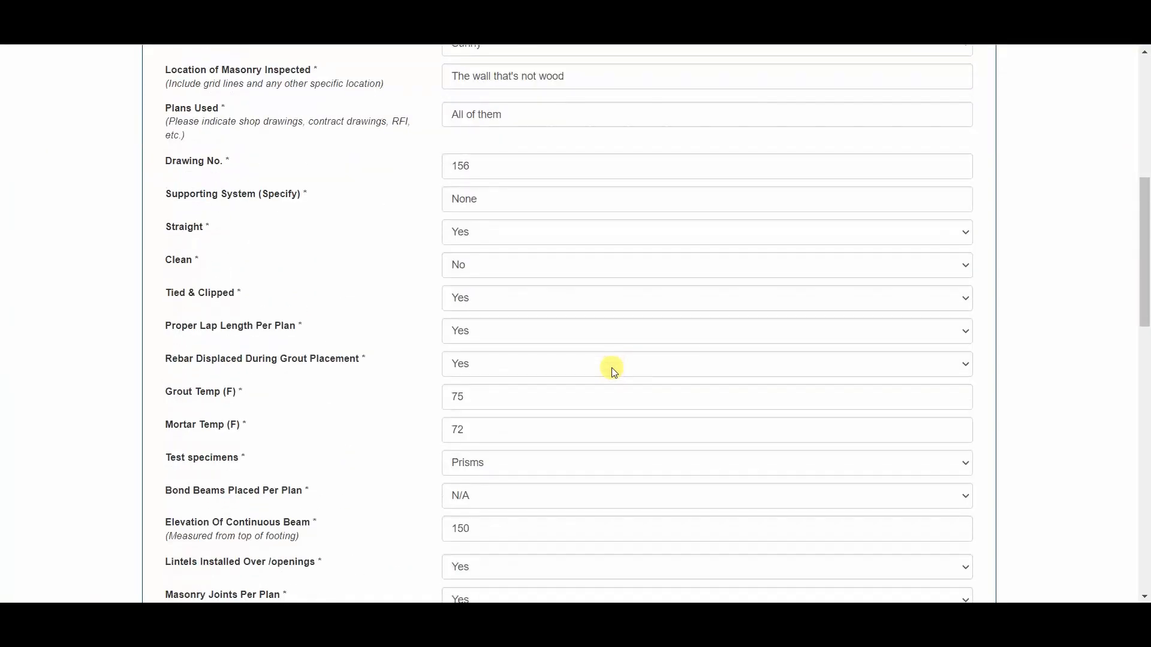
pyautogui.scroll(-10, 613, 370)
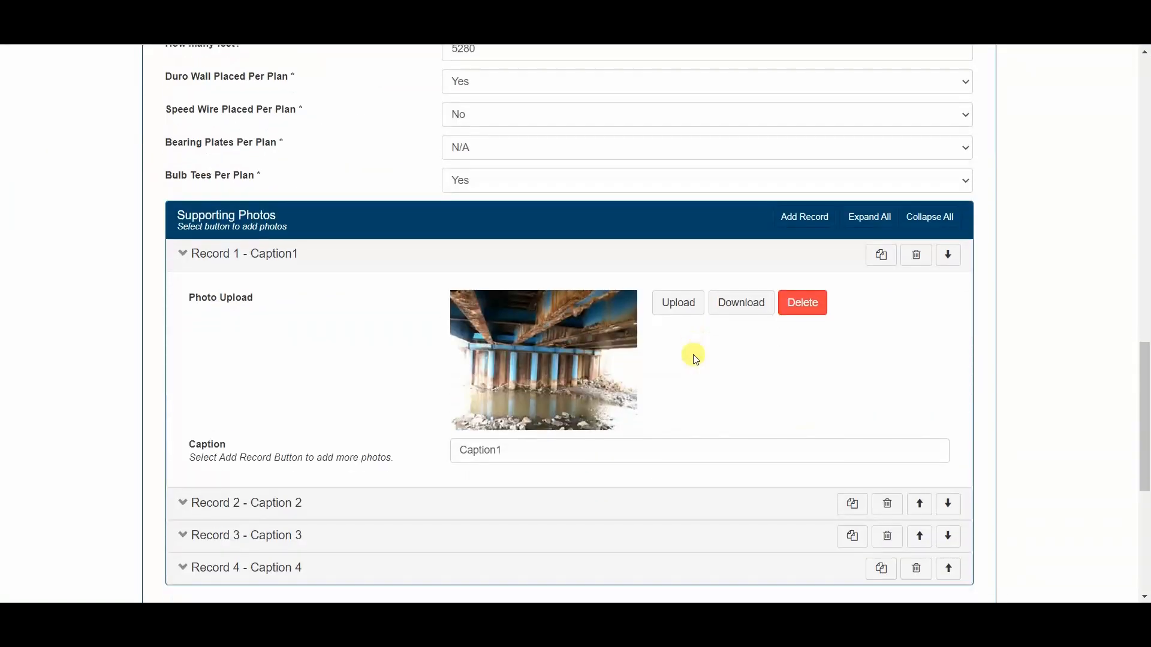
pyautogui.scroll(-4, 663, 290)
pyautogui.scroll(-3, 793, 395)
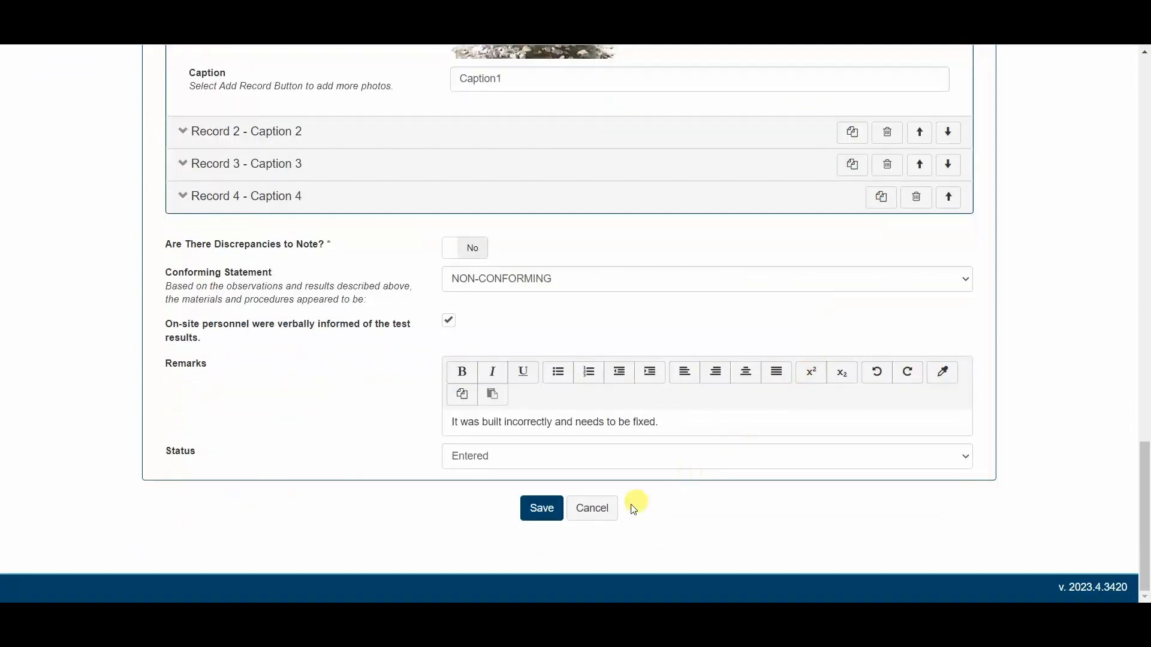
pyautogui.click(612, 509)
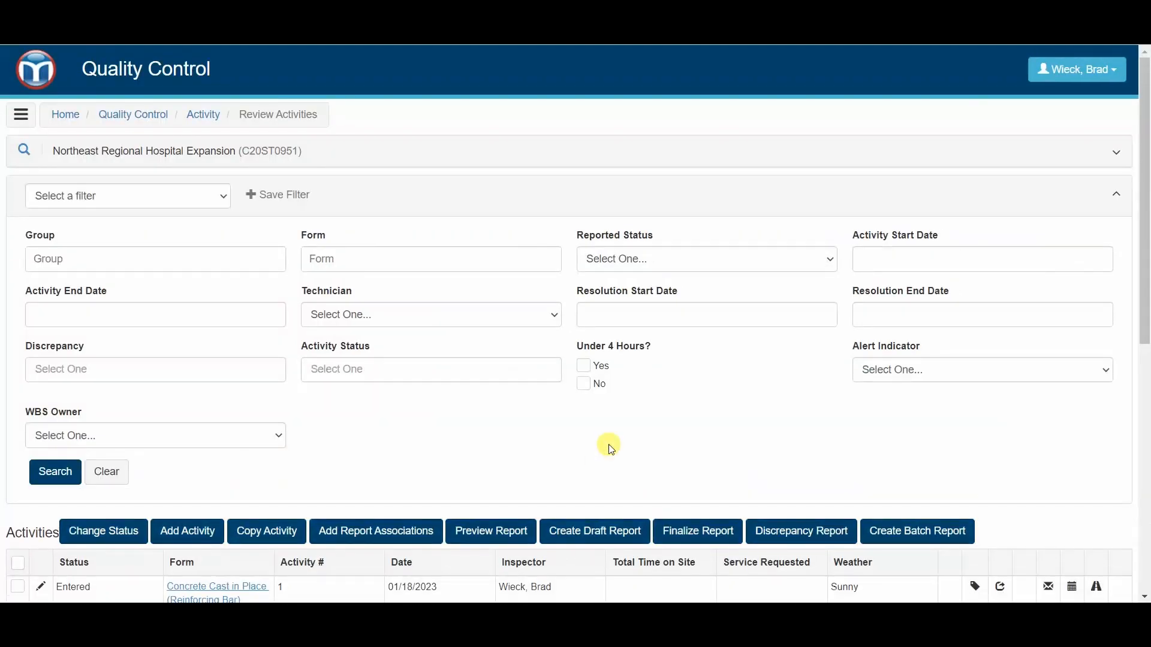
# Step: Finalize the report for Masonry Inspection activity 9 for the St. Paul office with Digitally Sign Report set to No
pyautogui.scroll(-5, 606, 275)
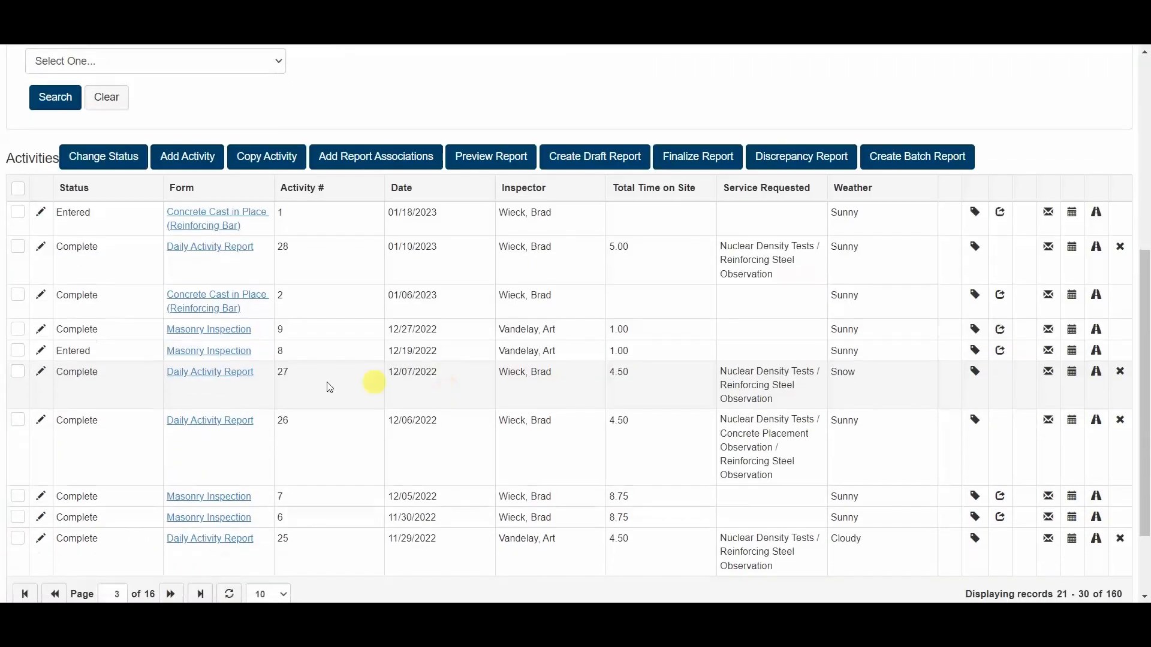
pyautogui.click(19, 333)
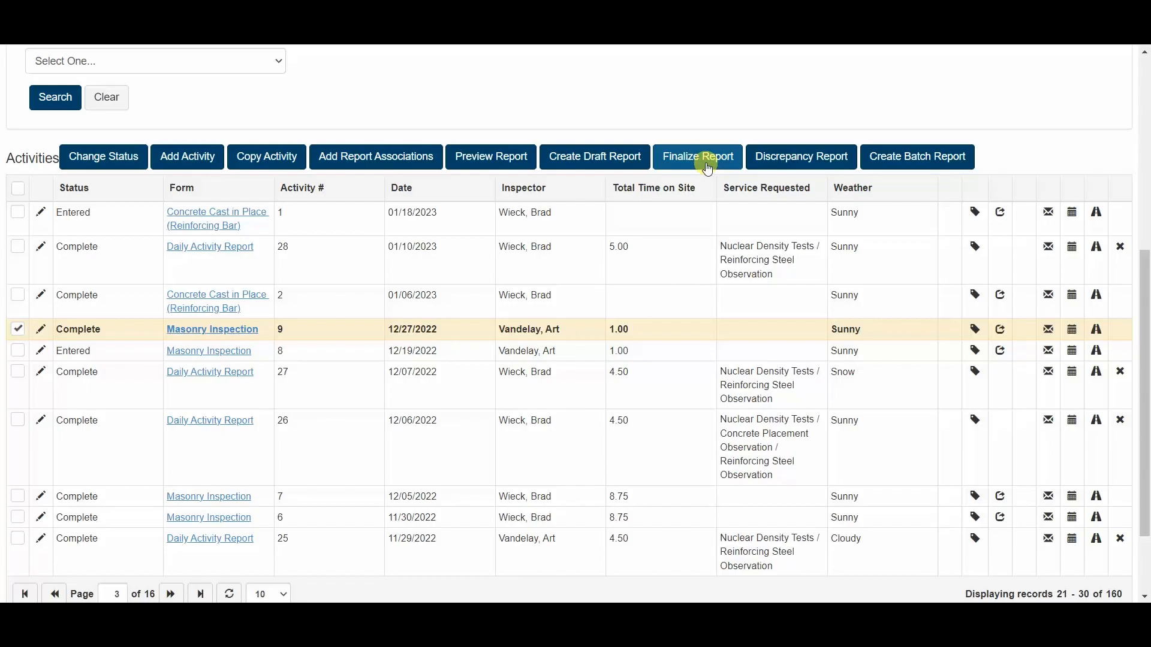
pyautogui.click(706, 165)
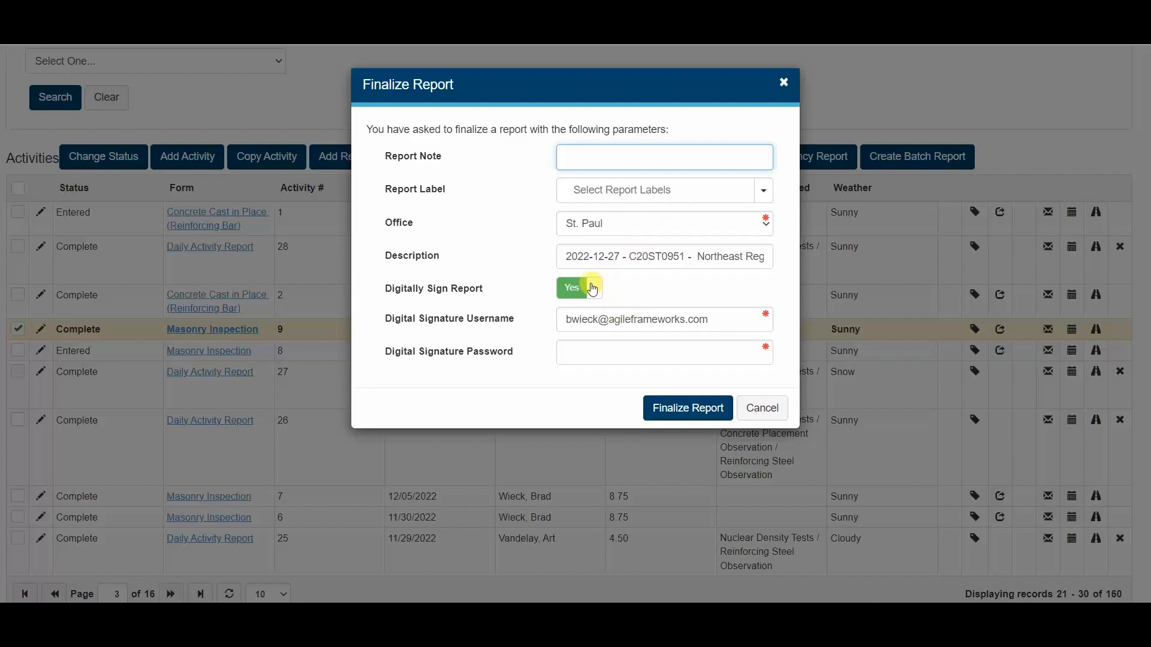
pyautogui.click(589, 287)
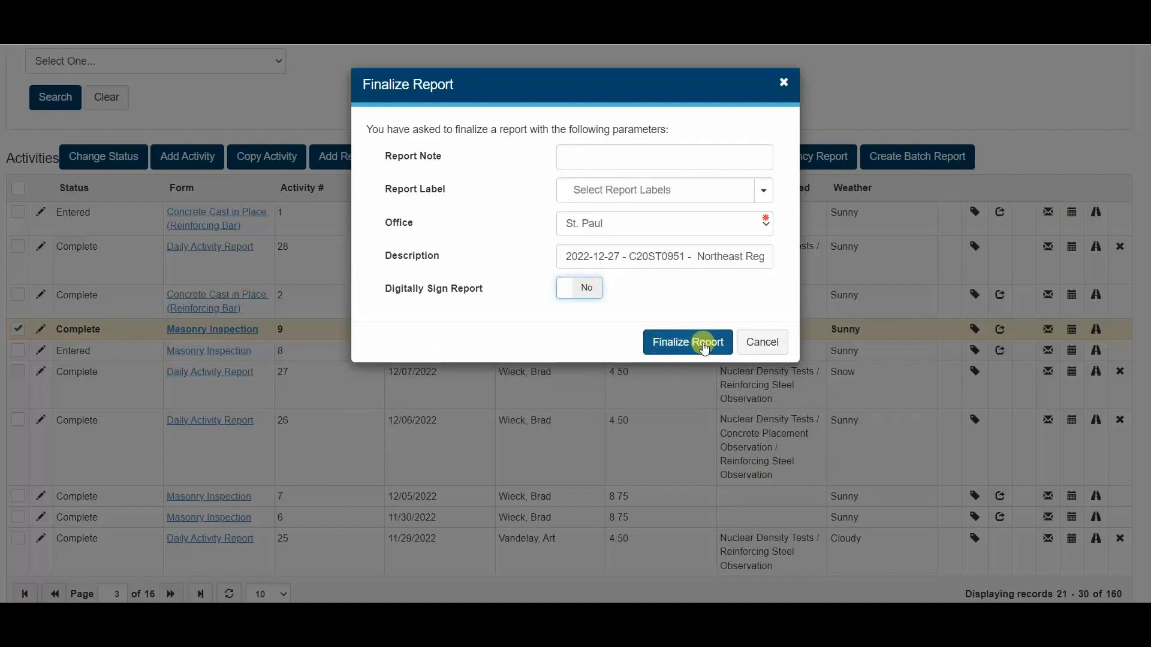
pyautogui.click(703, 345)
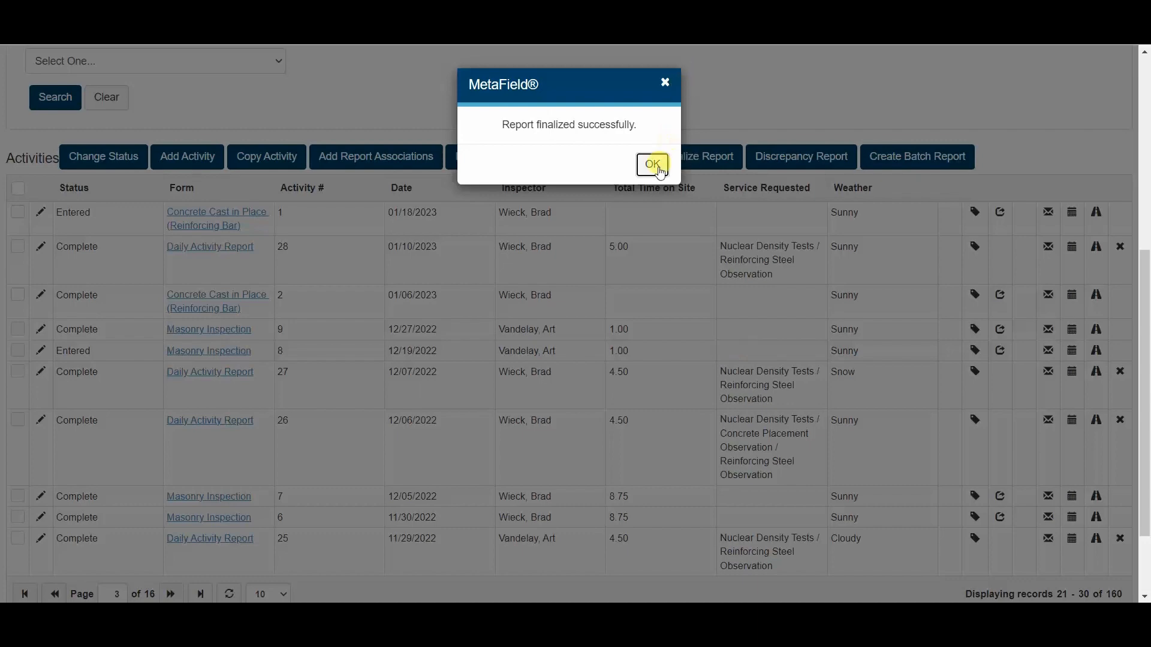
pyautogui.click(652, 165)
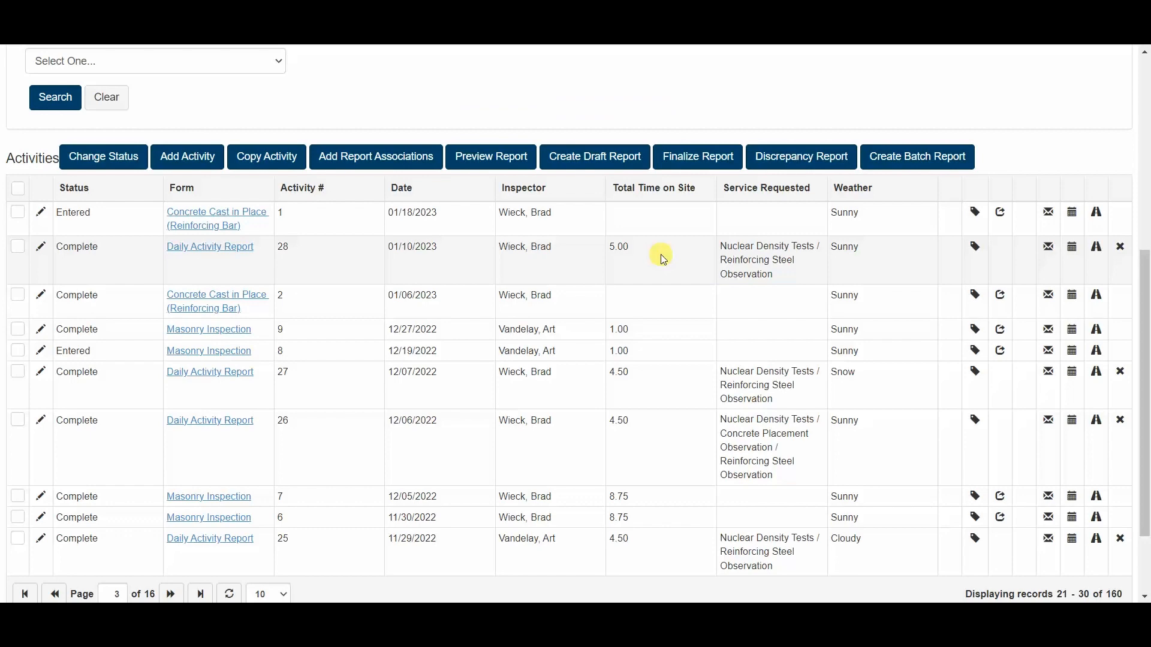
# Step: Show the project's links to Draft Review, Dashboard, Delivery and Project Documents, and hide them again
pyautogui.scroll(6, 354, 264)
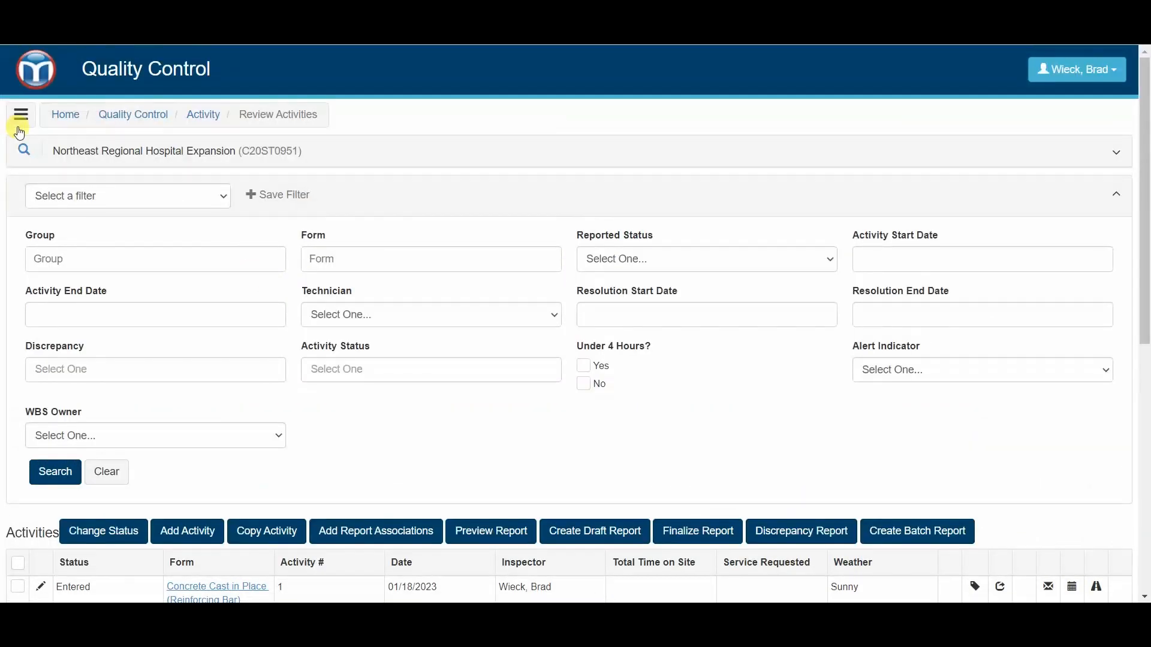
pyautogui.click(20, 120)
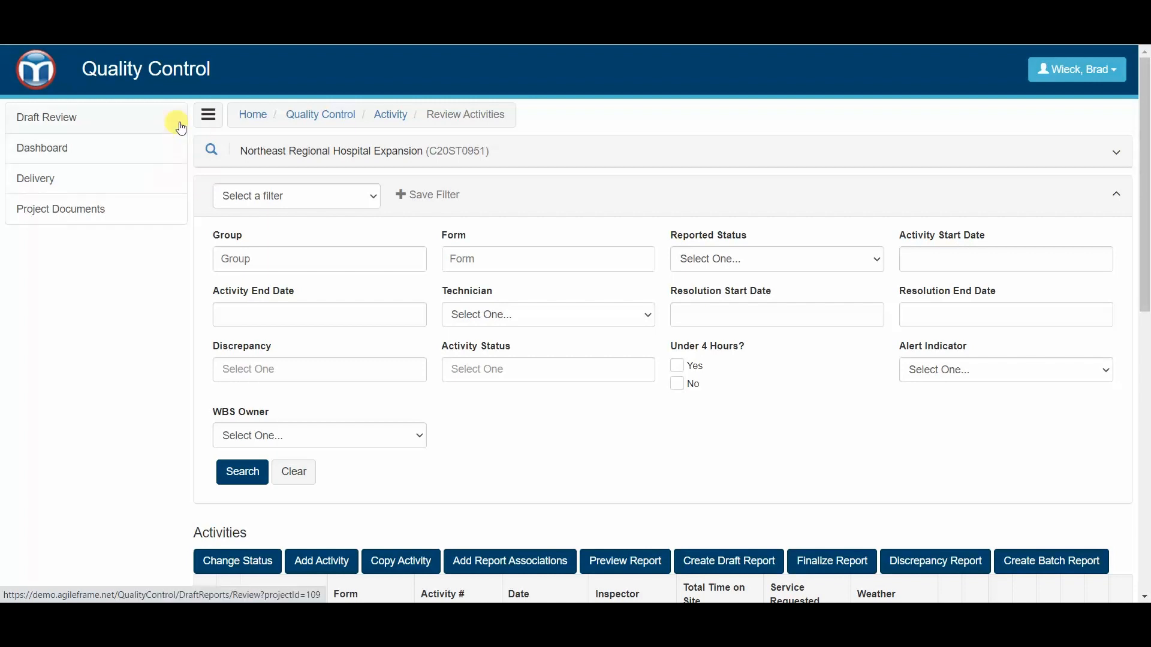
pyautogui.click(208, 115)
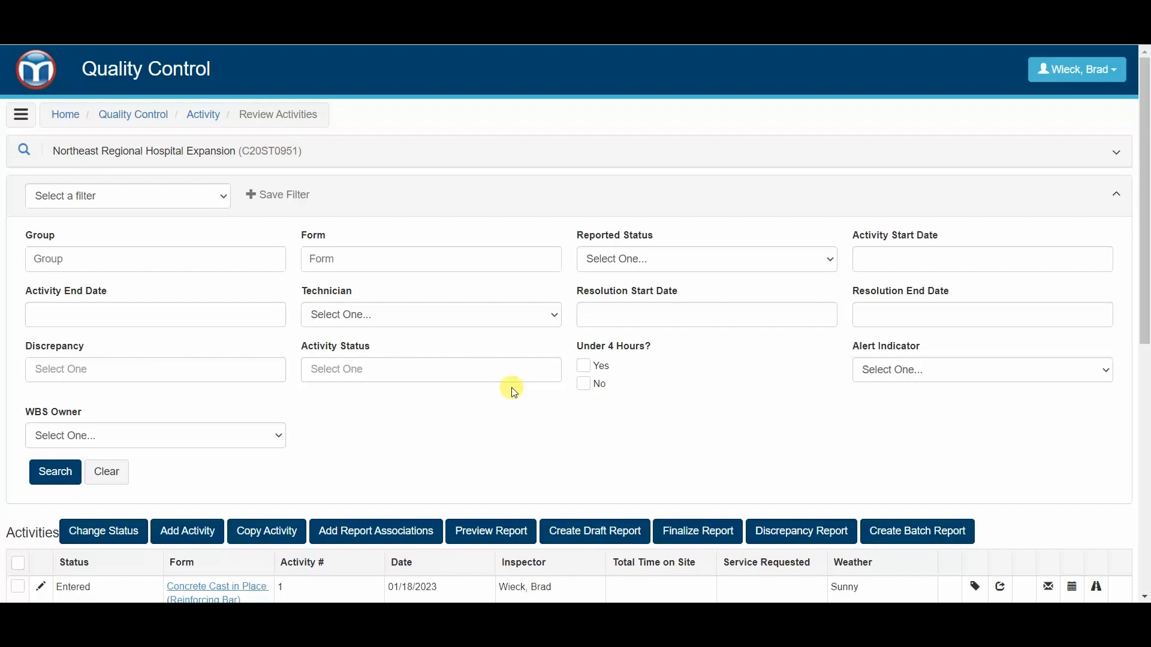
pyautogui.scroll(-6, 514, 392)
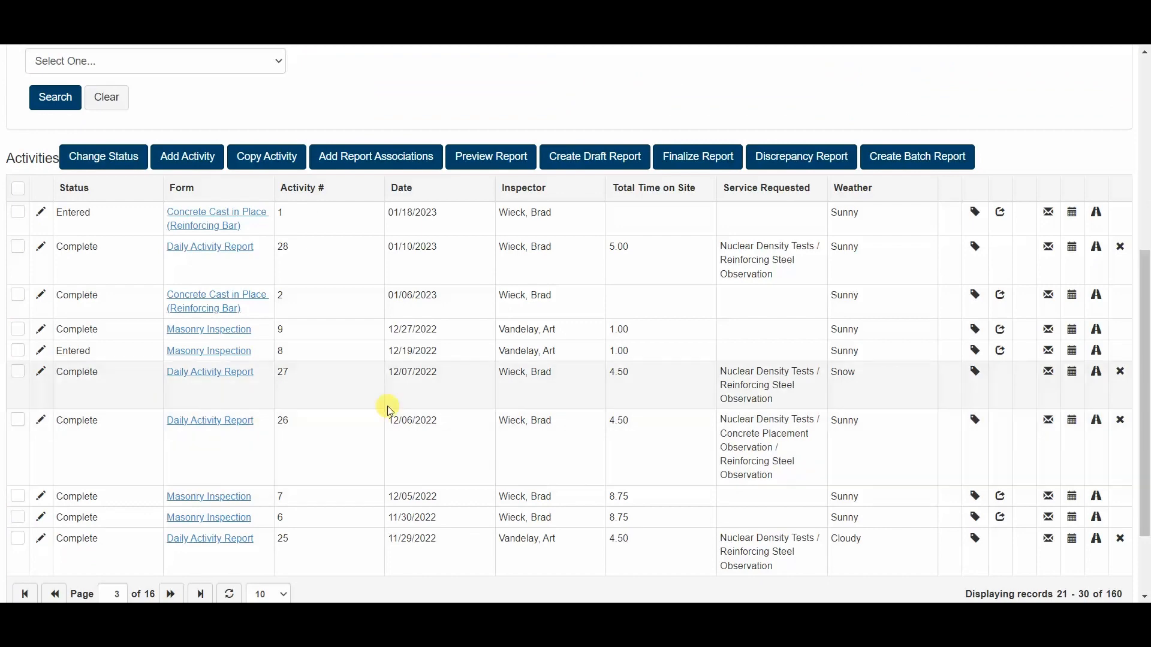
pyautogui.scroll(6, 399, 390)
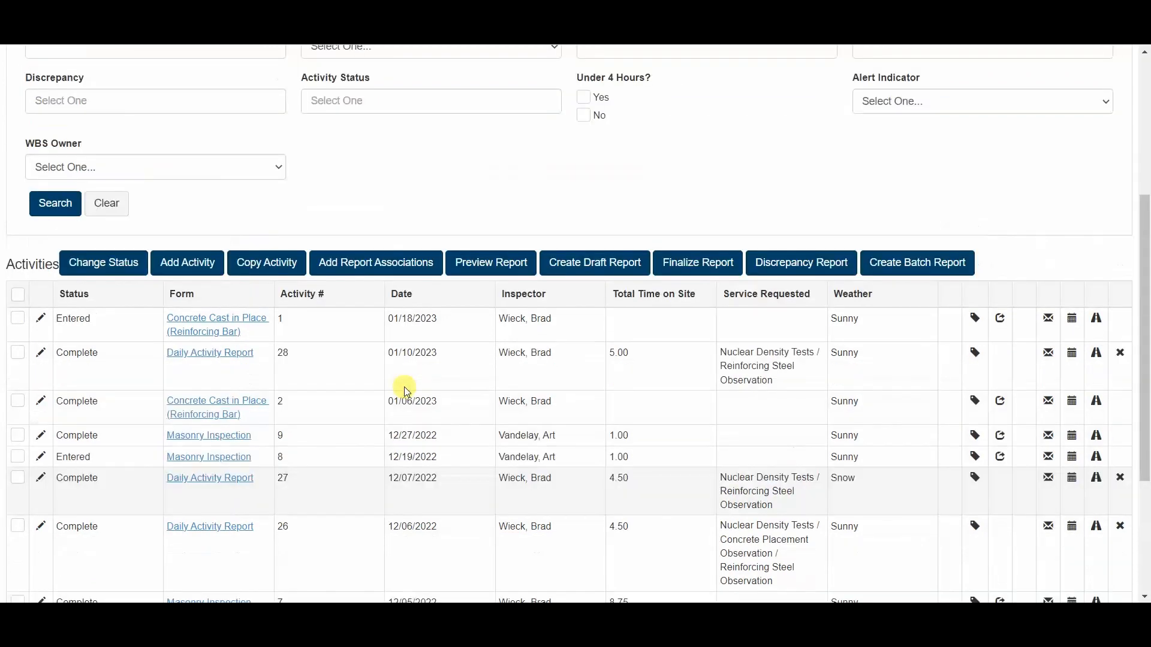
# Step: Go to the Administration module and open the list of activity forms
pyautogui.click(6, 76)
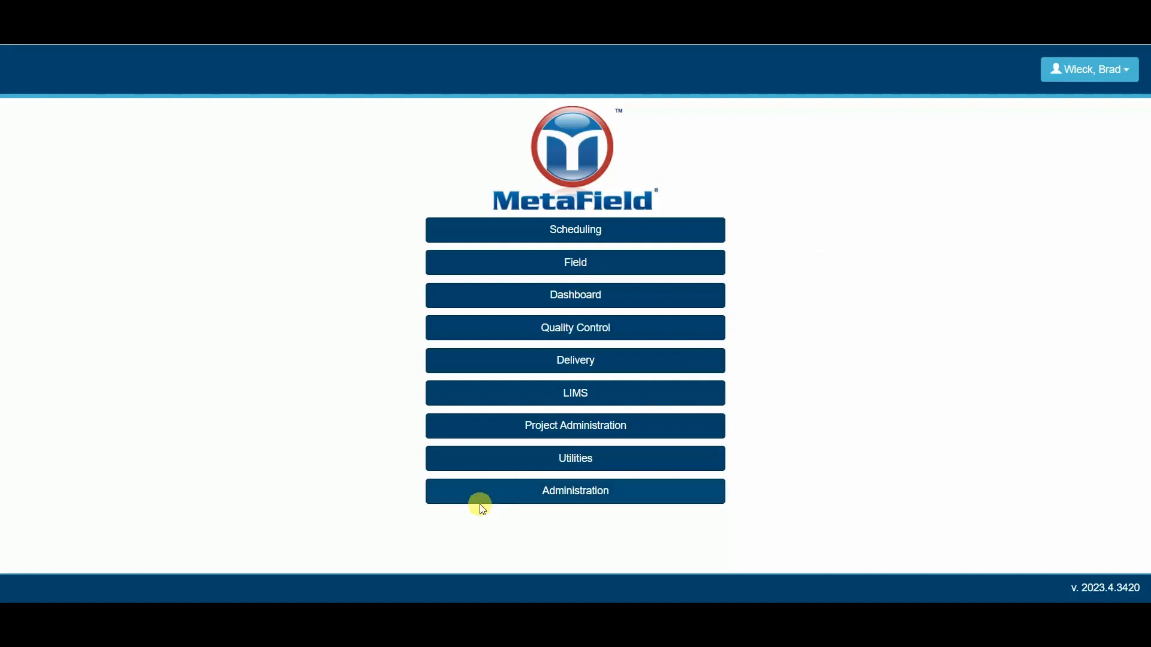
pyautogui.click(544, 497)
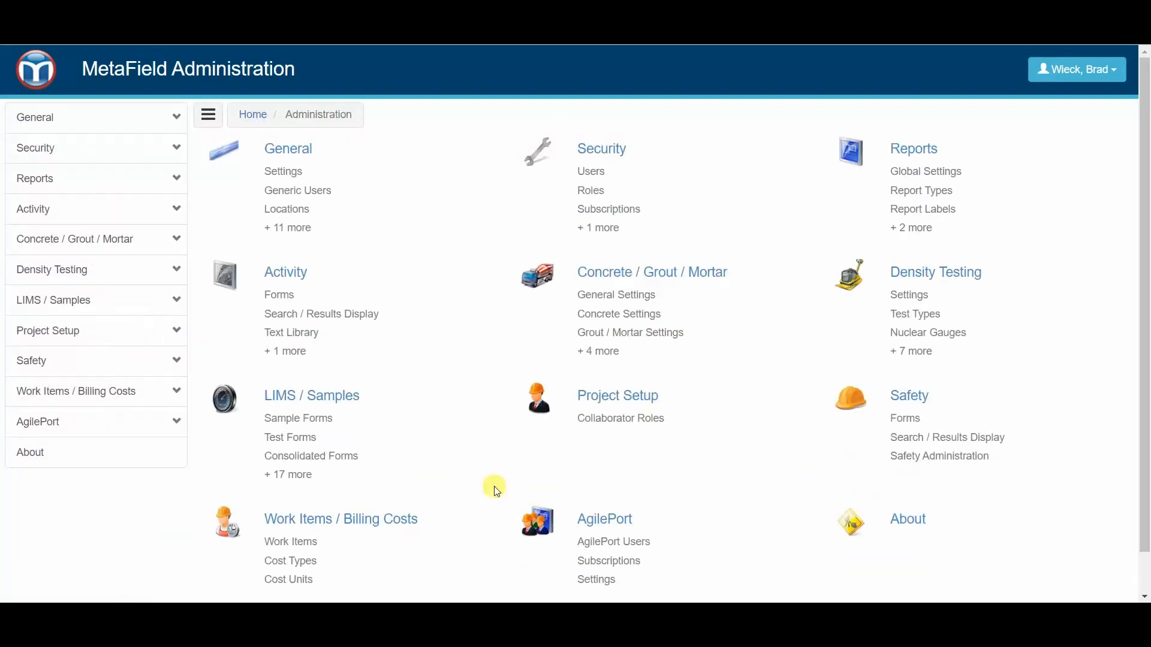
pyautogui.click(67, 213)
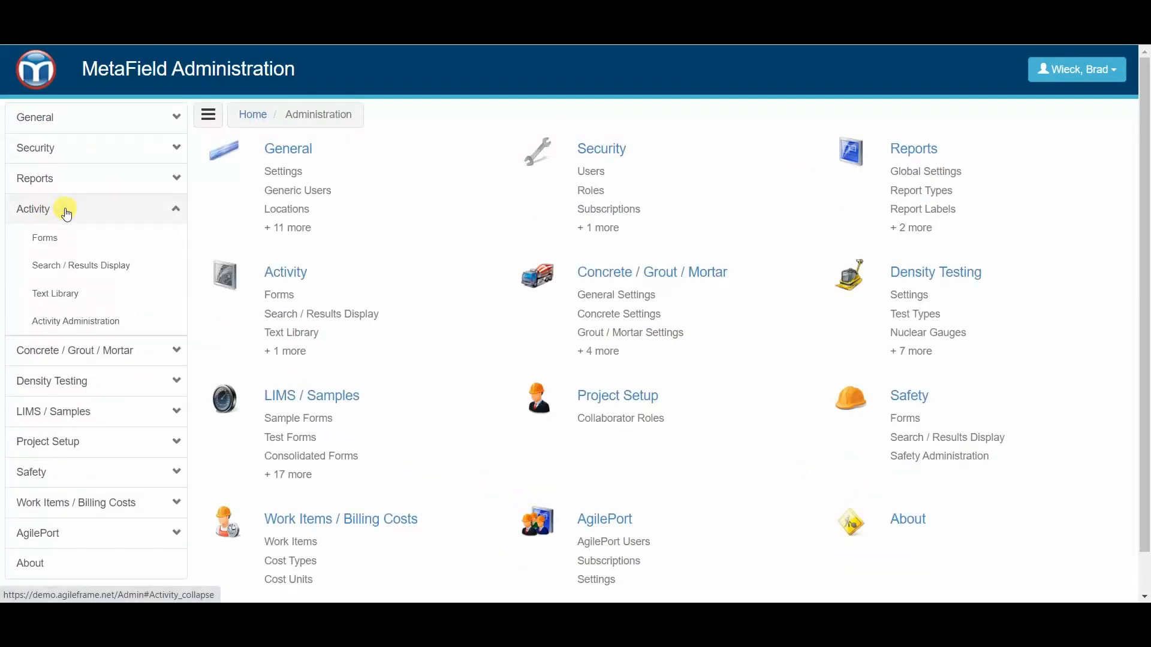
pyautogui.click(46, 239)
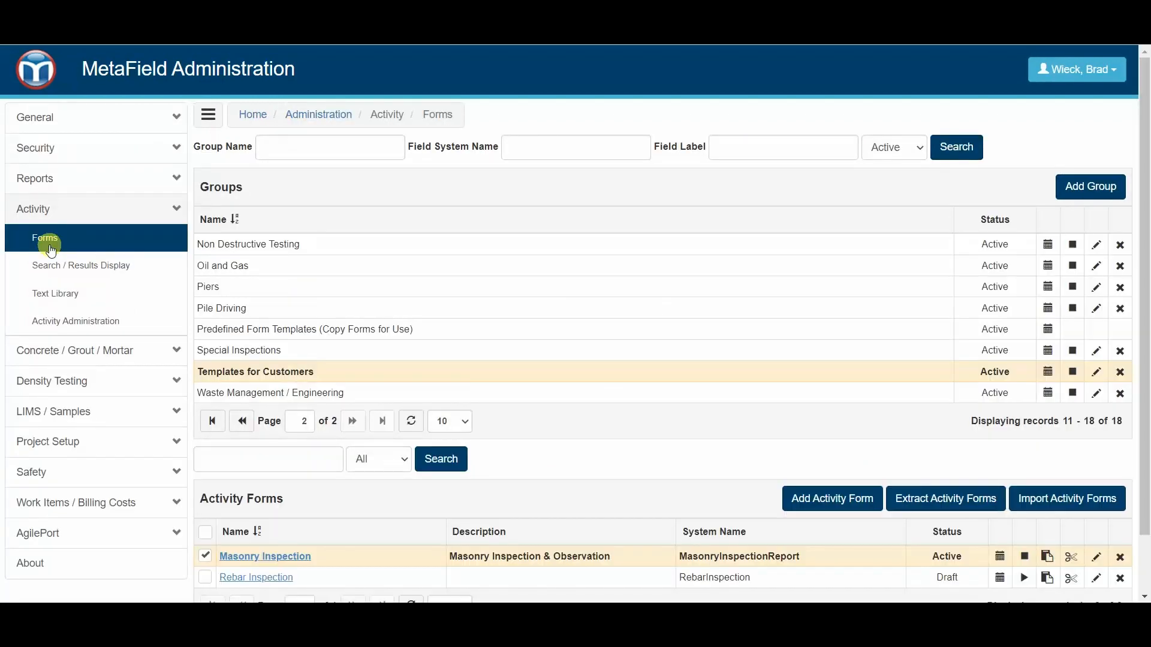
# Step: Open the Masonry Inspection form and view its Masonry Inspection Report template in the Report Designer
pyautogui.scroll(-1, 300, 411)
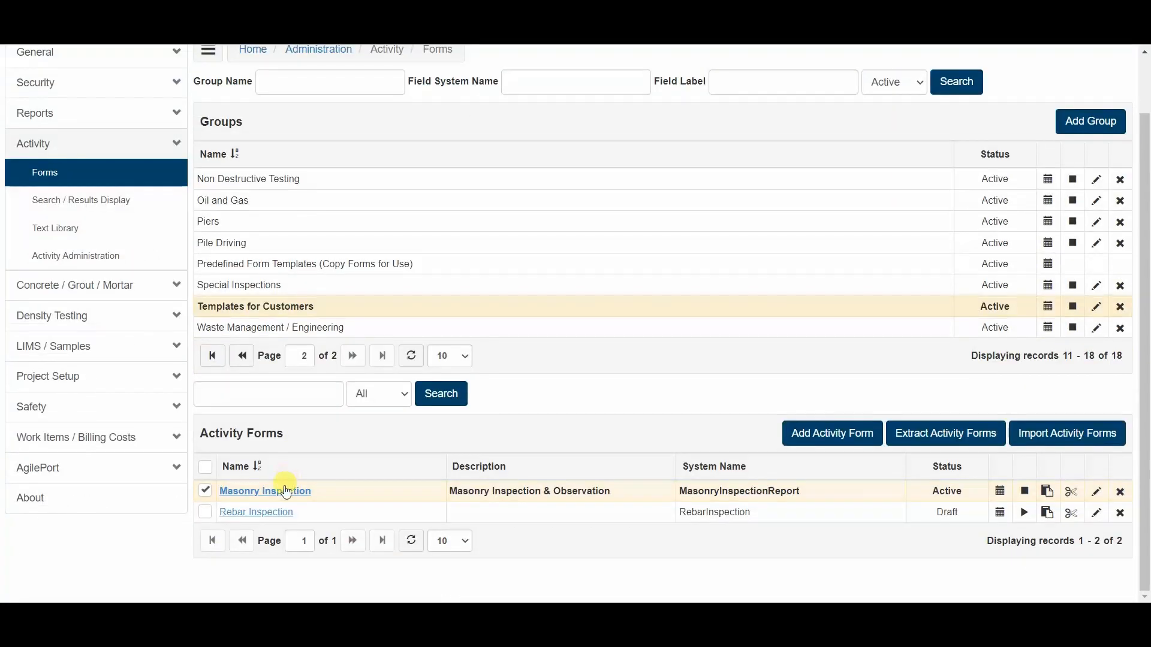
pyautogui.click(286, 493)
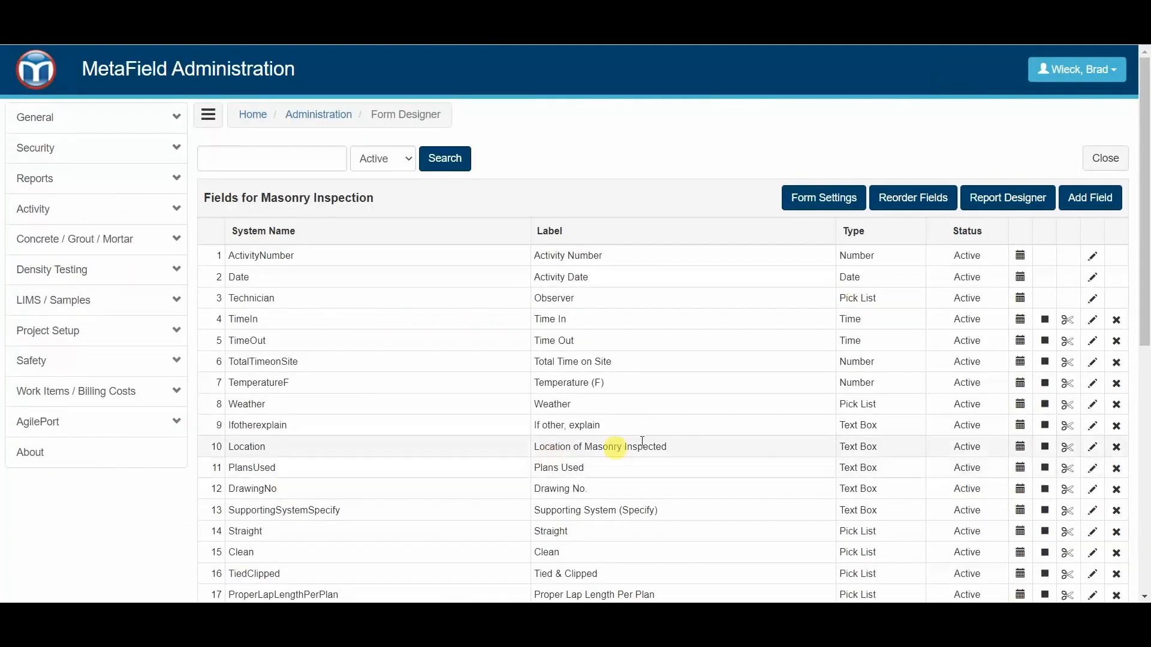
pyautogui.click(1023, 203)
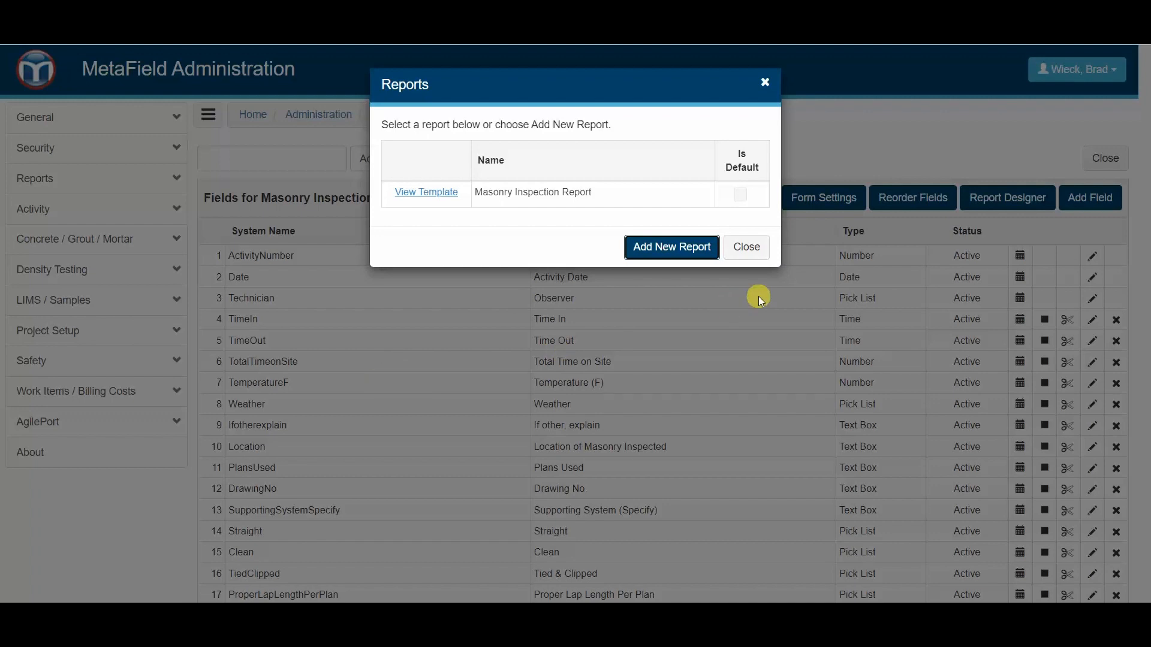
pyautogui.click(442, 195)
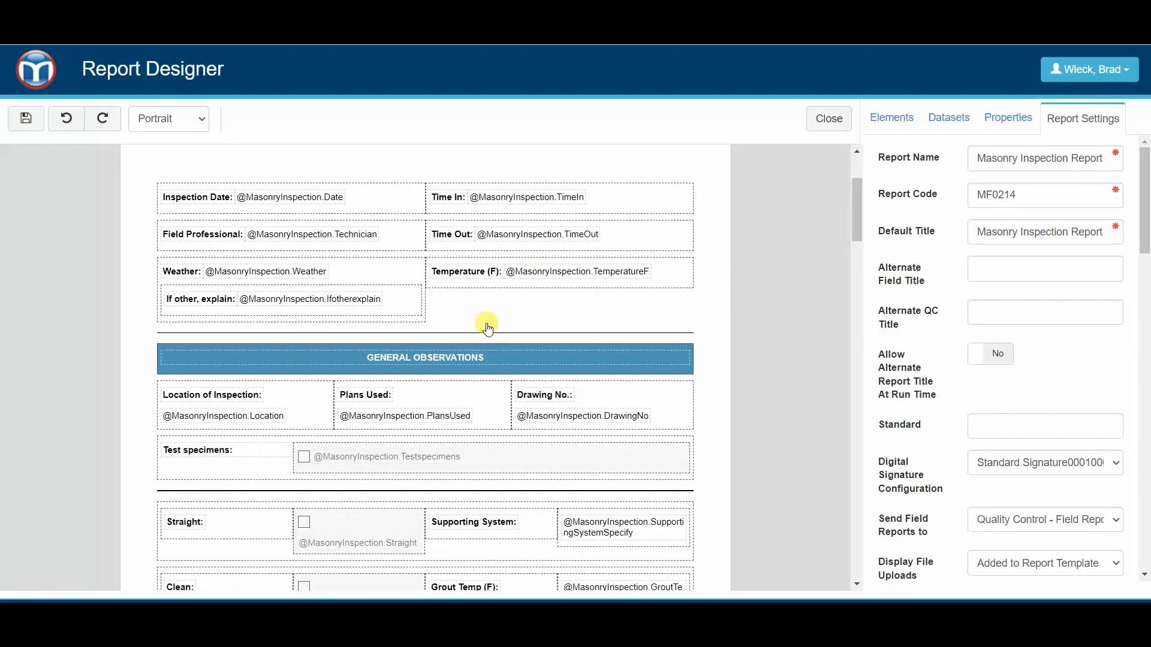
# Step: Set Allow Emailing on Finalize to Yes in the Masonry Inspection Report's settings and save the template
pyautogui.scroll(1, 487, 327)
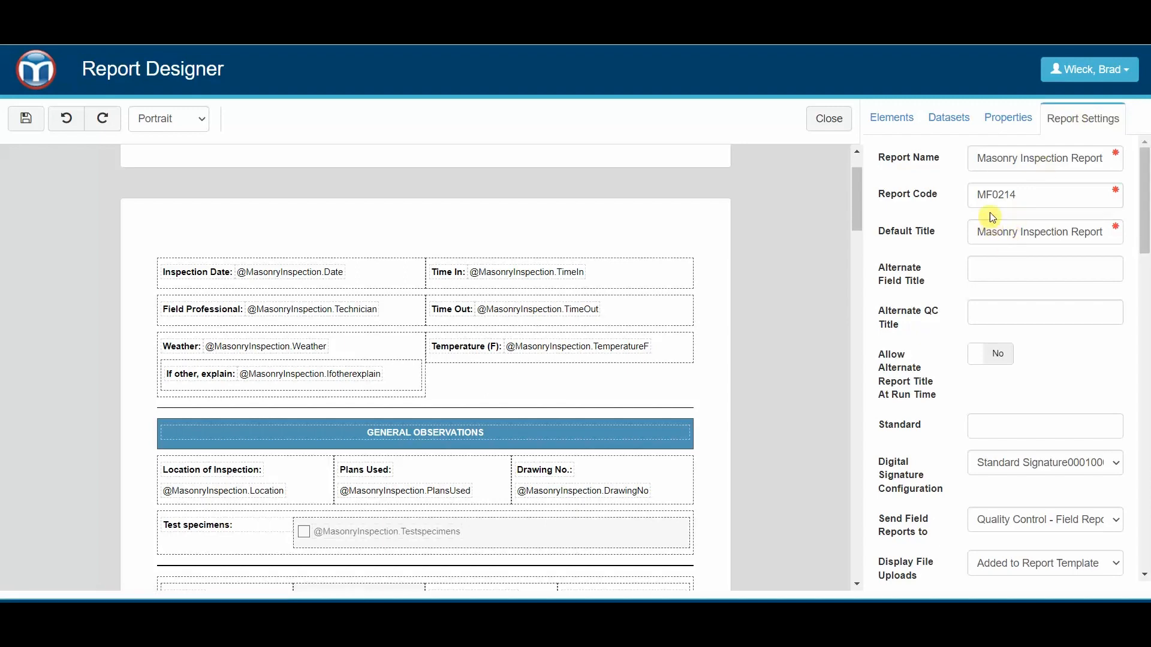
pyautogui.scroll(-3, 990, 216)
pyautogui.scroll(-4, 989, 249)
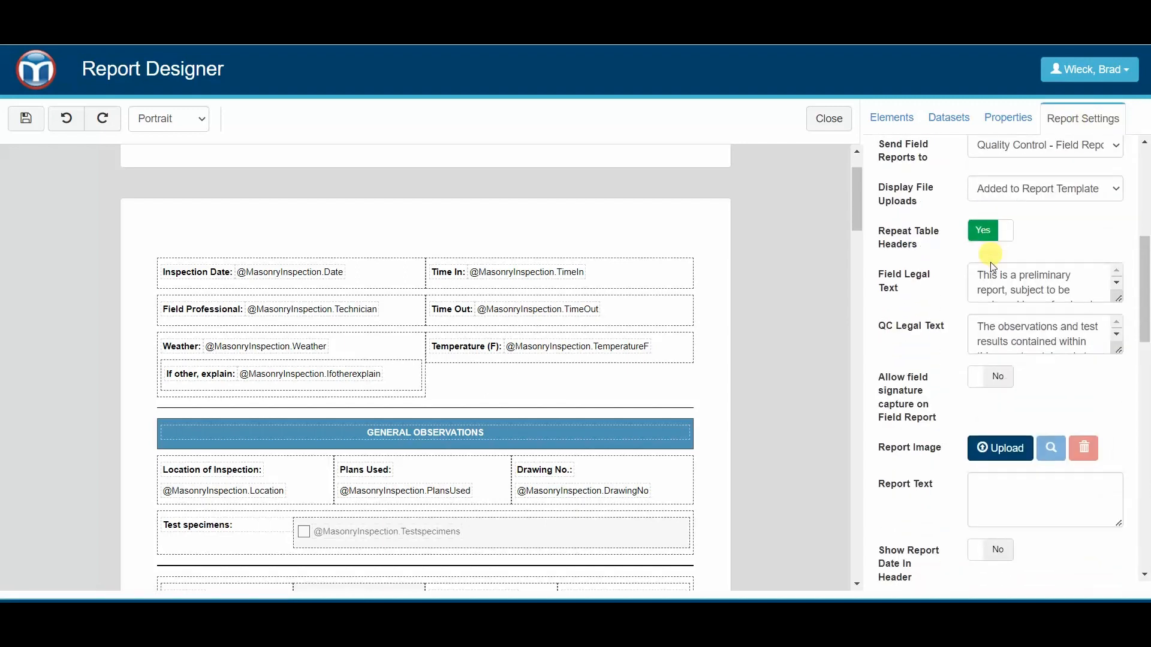
pyautogui.scroll(-3, 979, 290)
pyautogui.scroll(-9, 928, 423)
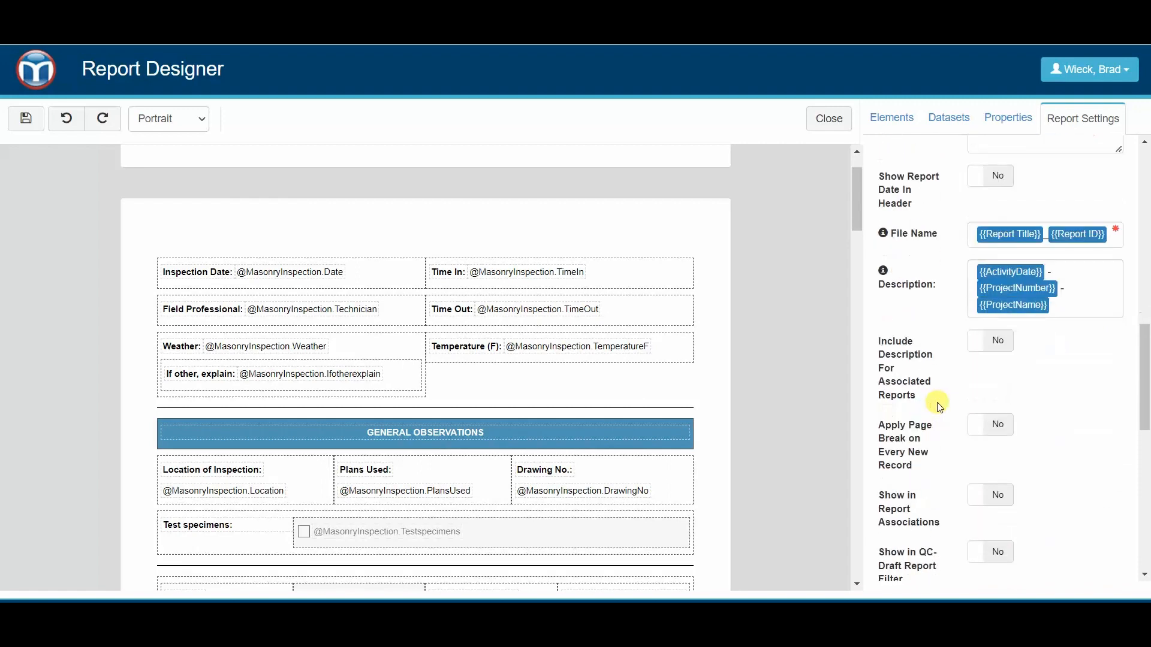
pyautogui.scroll(-2, 940, 413)
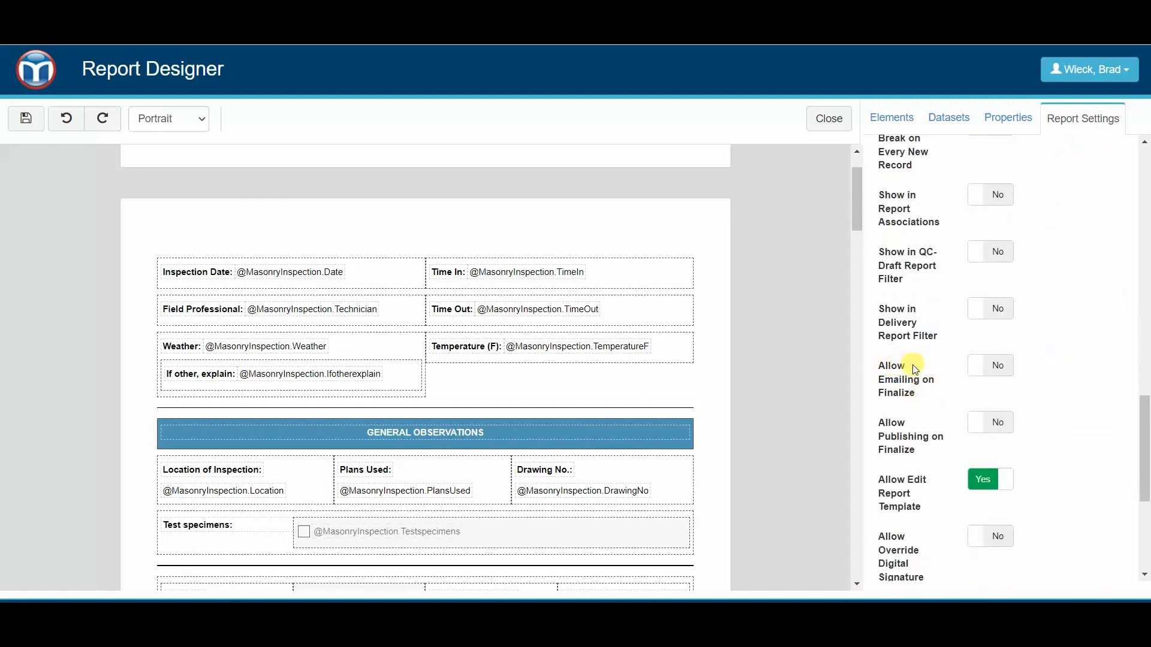
pyautogui.click(998, 370)
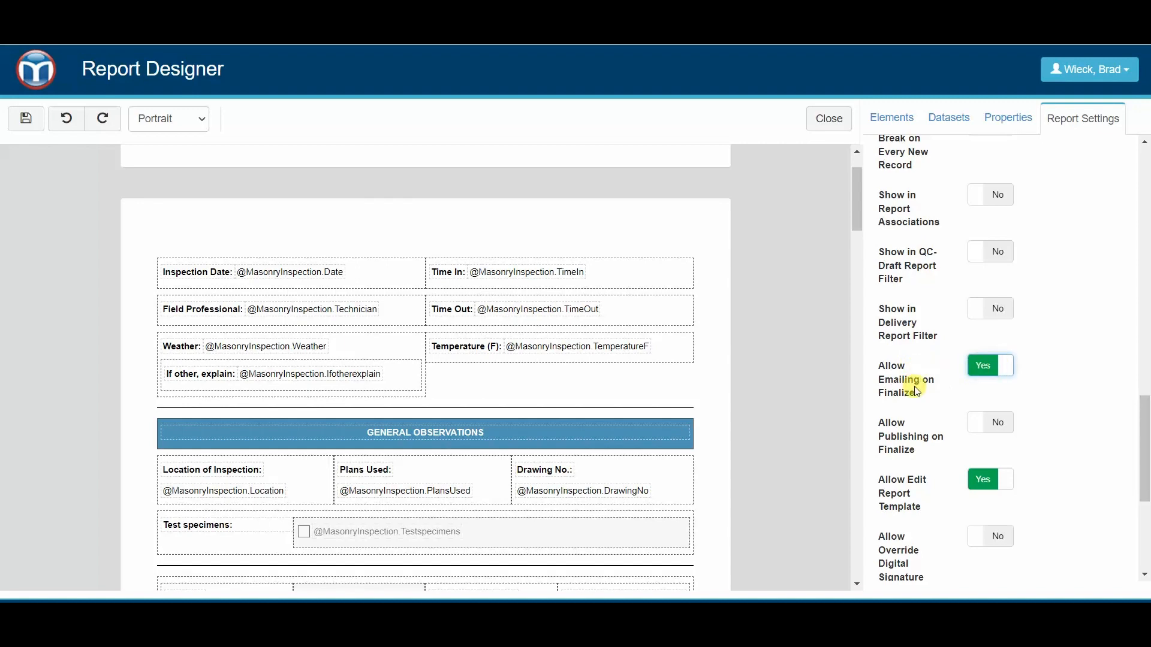
pyautogui.click(26, 118)
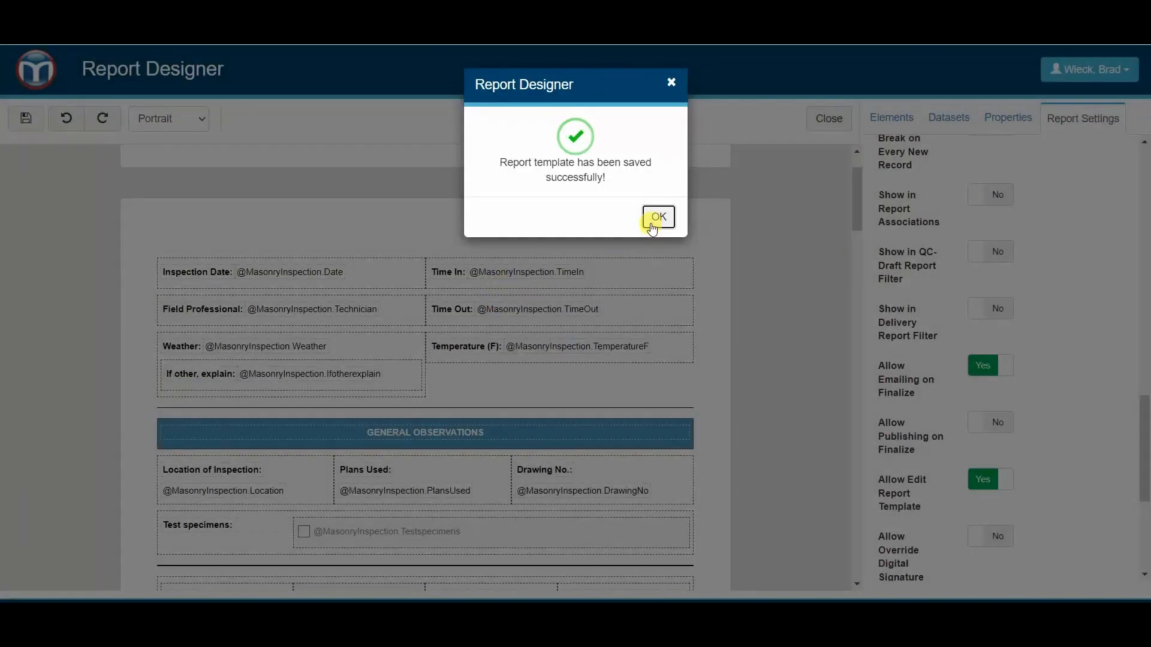
pyautogui.click(658, 217)
# Step: Go to the Quality Control activities of the Northeast Regional Hospital Expansion project and show page 3 of the list
pyautogui.click(31, 83)
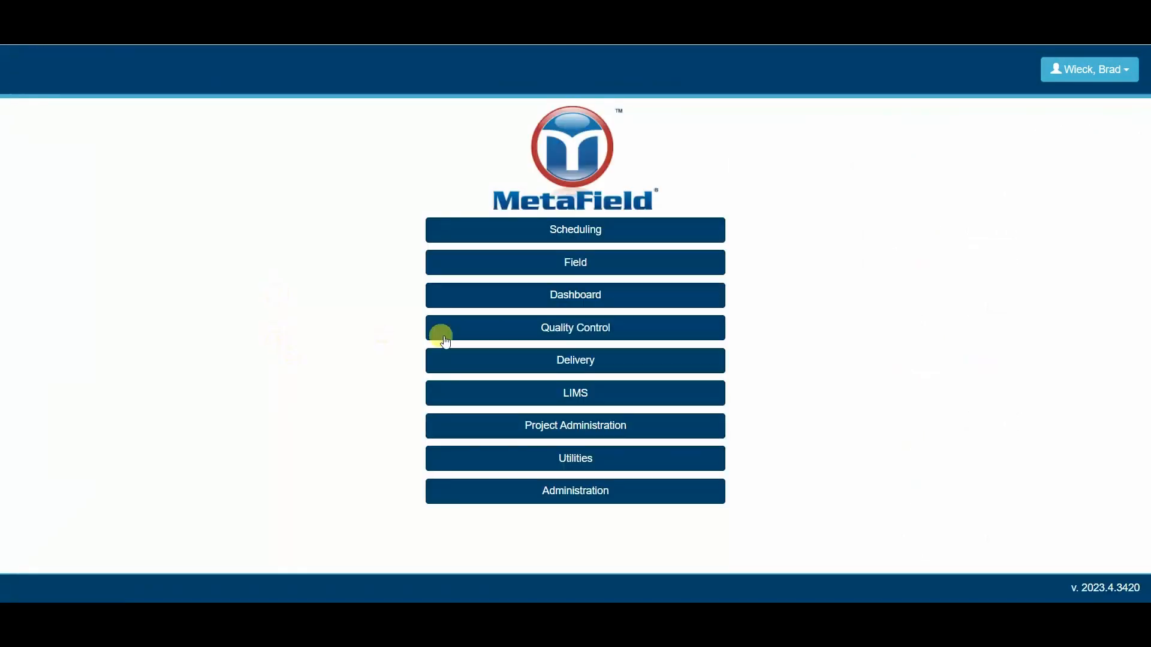
pyautogui.click(478, 332)
pyautogui.click(529, 161)
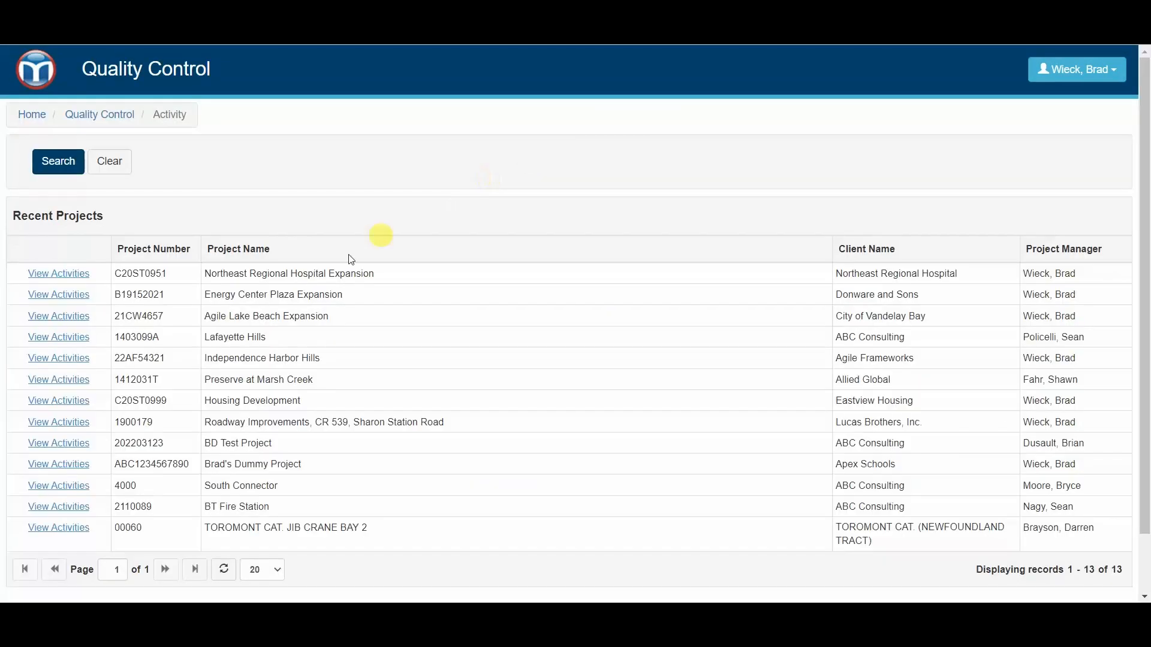
pyautogui.click(60, 495)
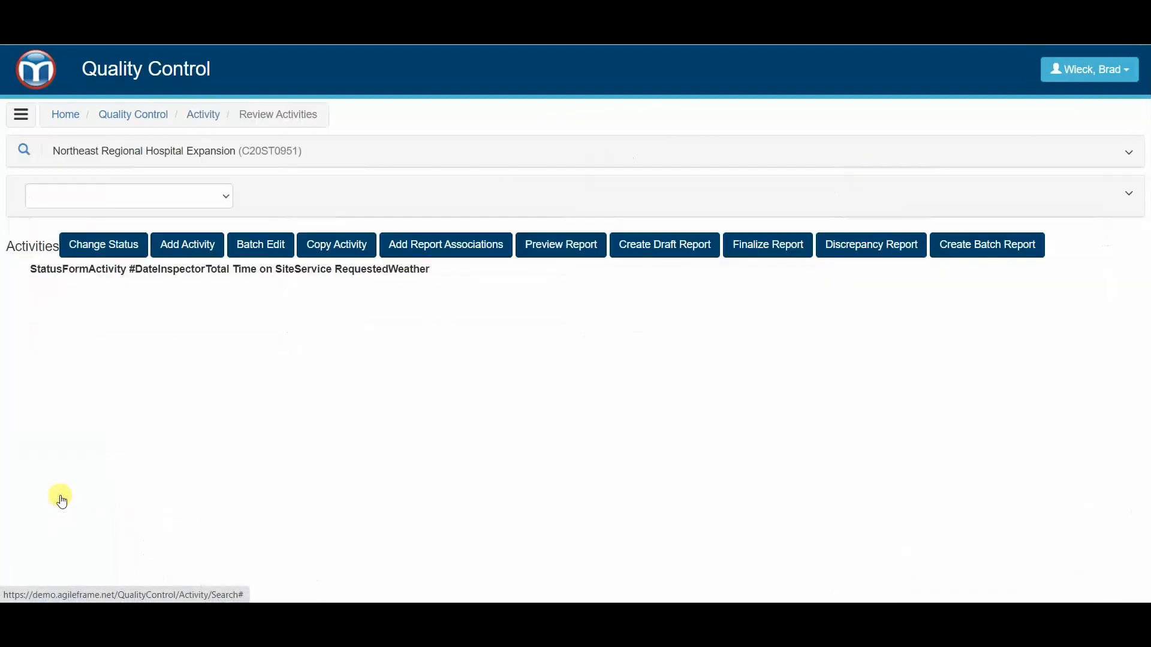
pyautogui.scroll(-8, 454, 232)
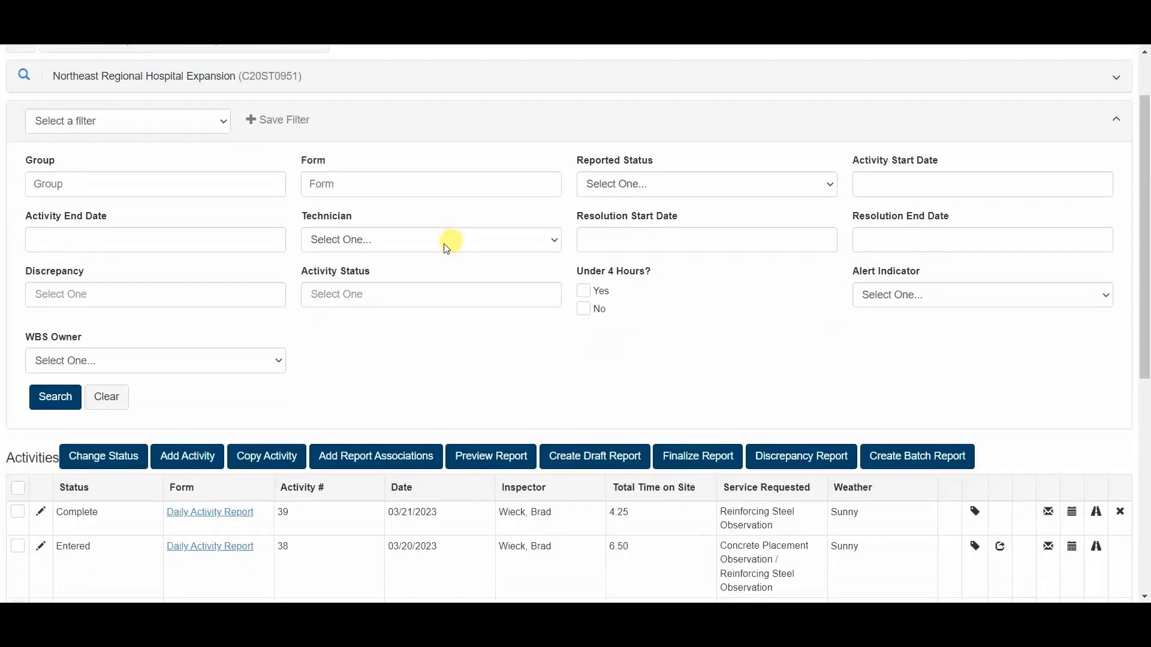
pyautogui.click(180, 529)
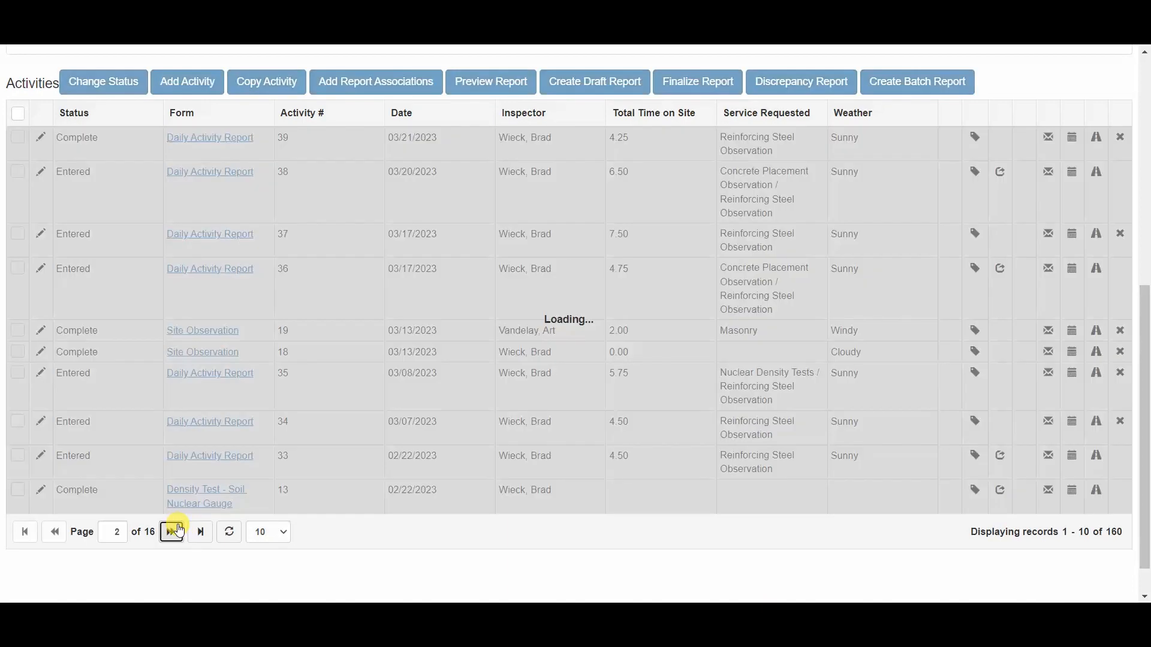
pyautogui.click(171, 532)
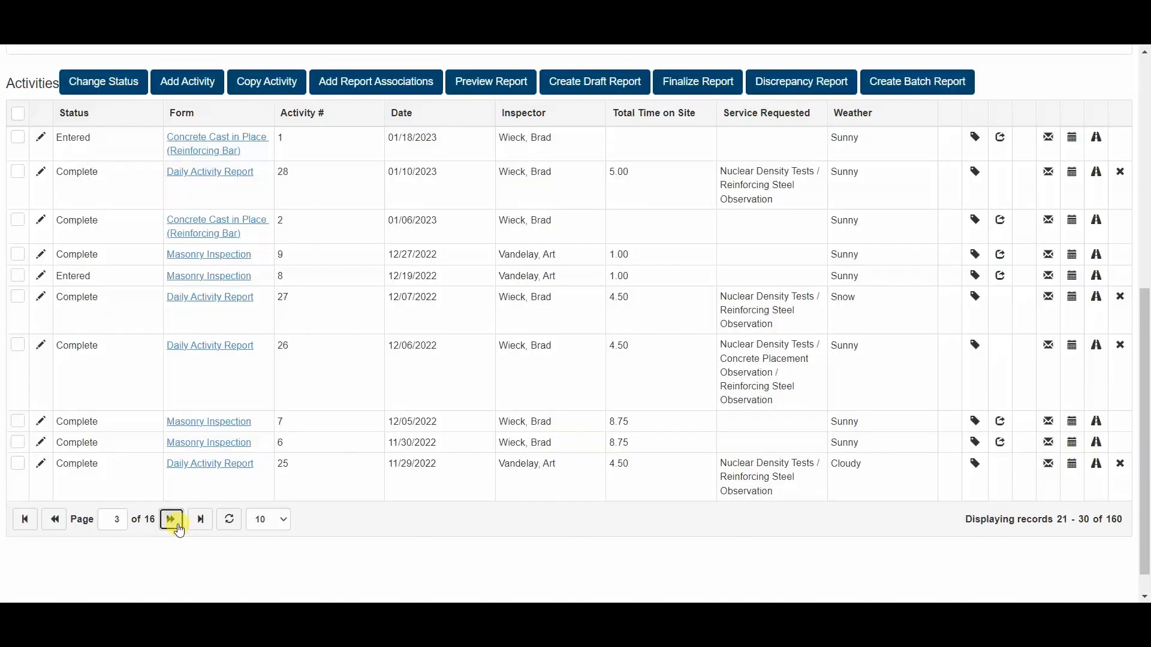
# Step: Finalize the report for Masonry Inspection activity 9 with Digitally Sign Report set to No, and continue to emailing it
pyautogui.click(320, 259)
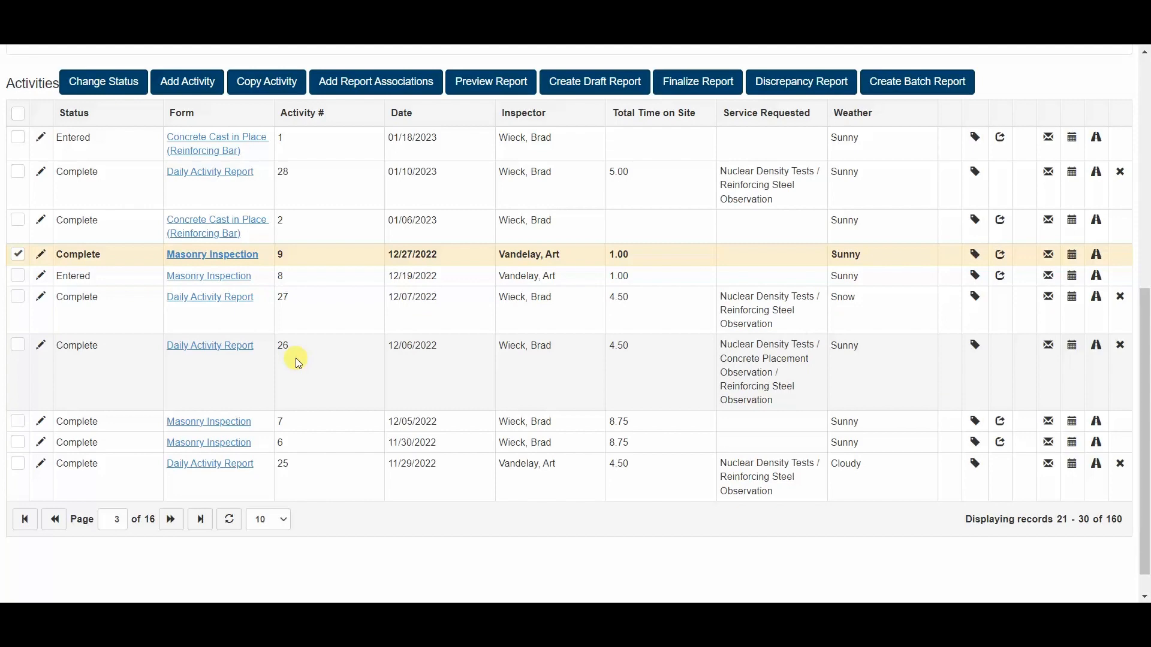
pyautogui.scroll(2, 587, 248)
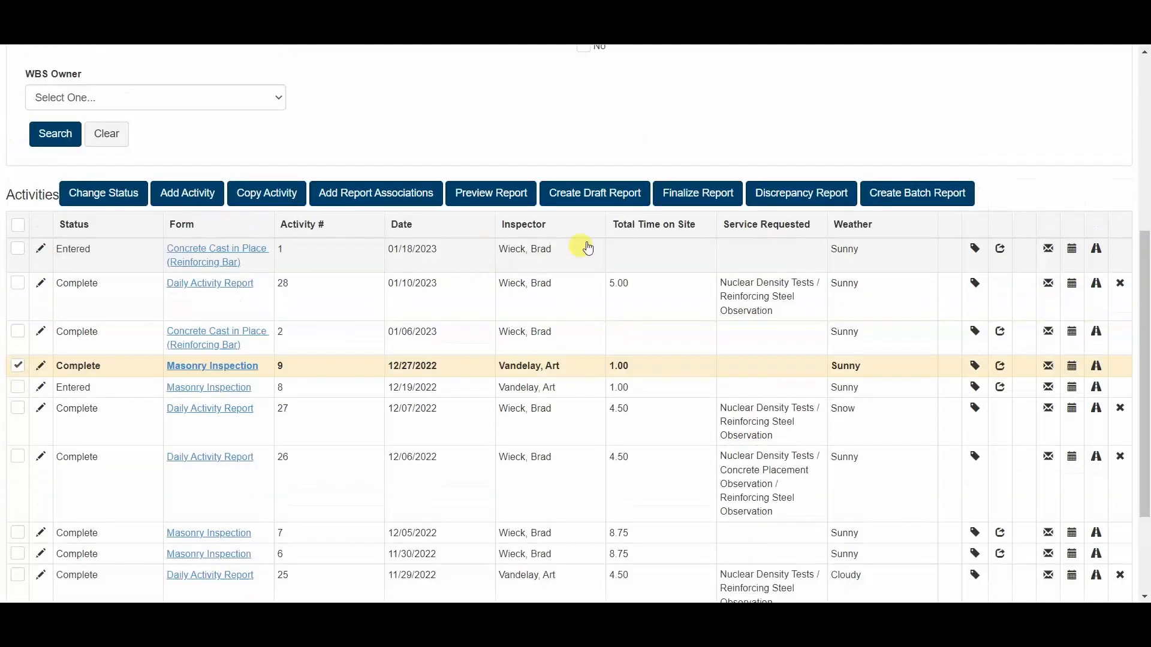
pyautogui.scroll(1, 588, 248)
pyautogui.click(699, 234)
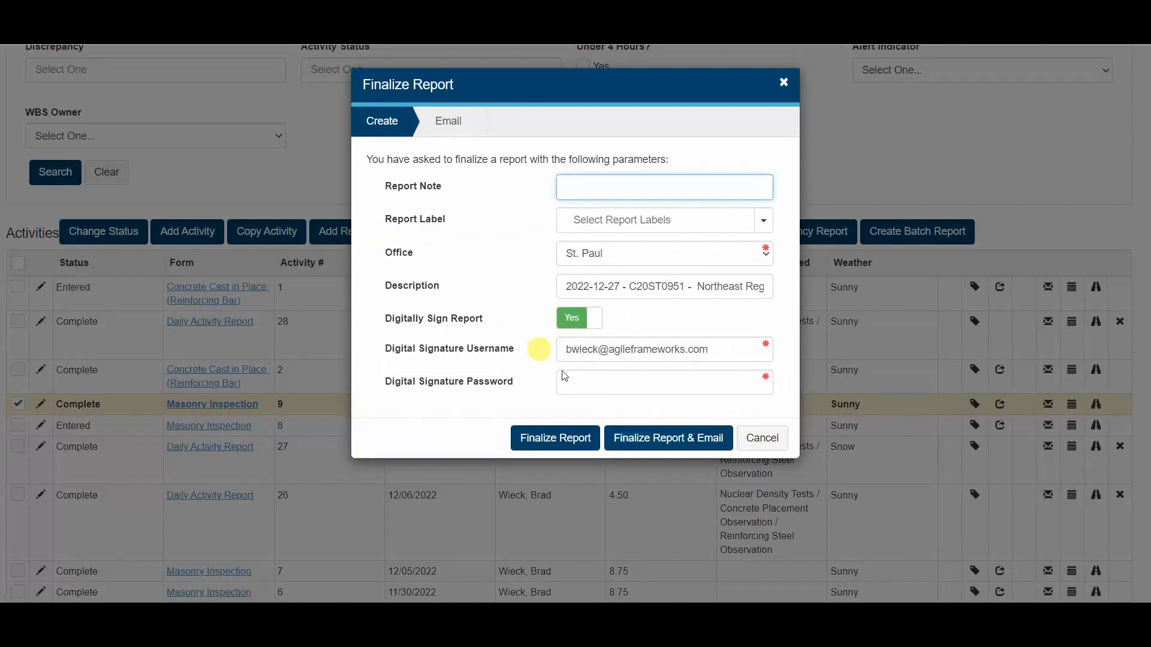
pyautogui.click(574, 317)
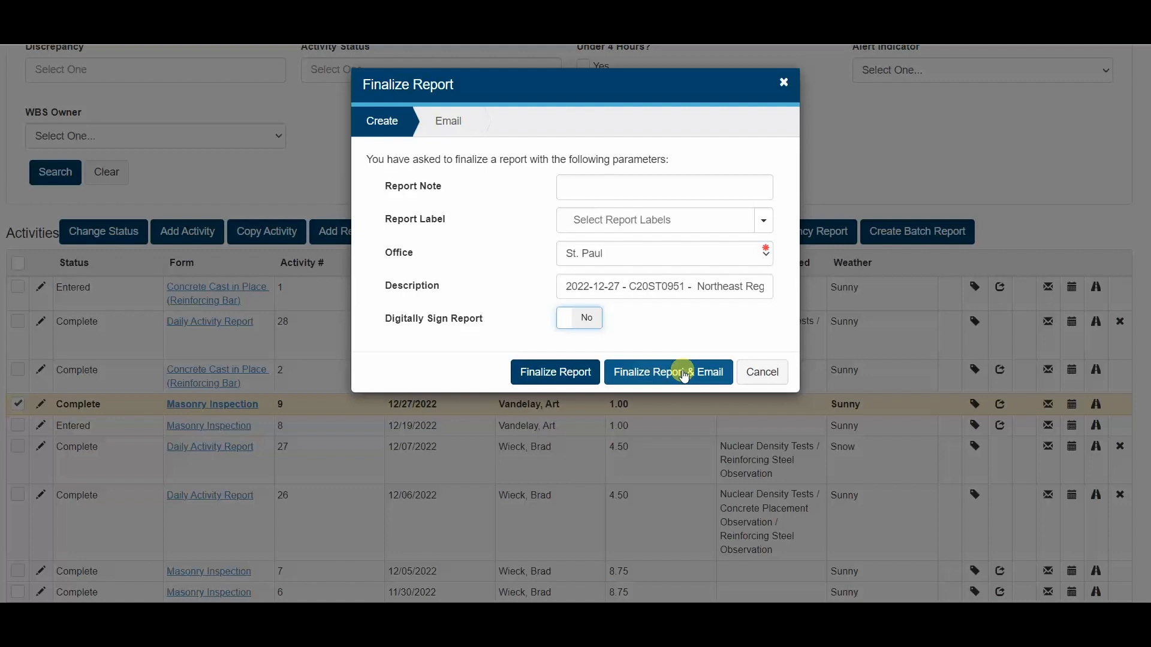
pyautogui.click(684, 374)
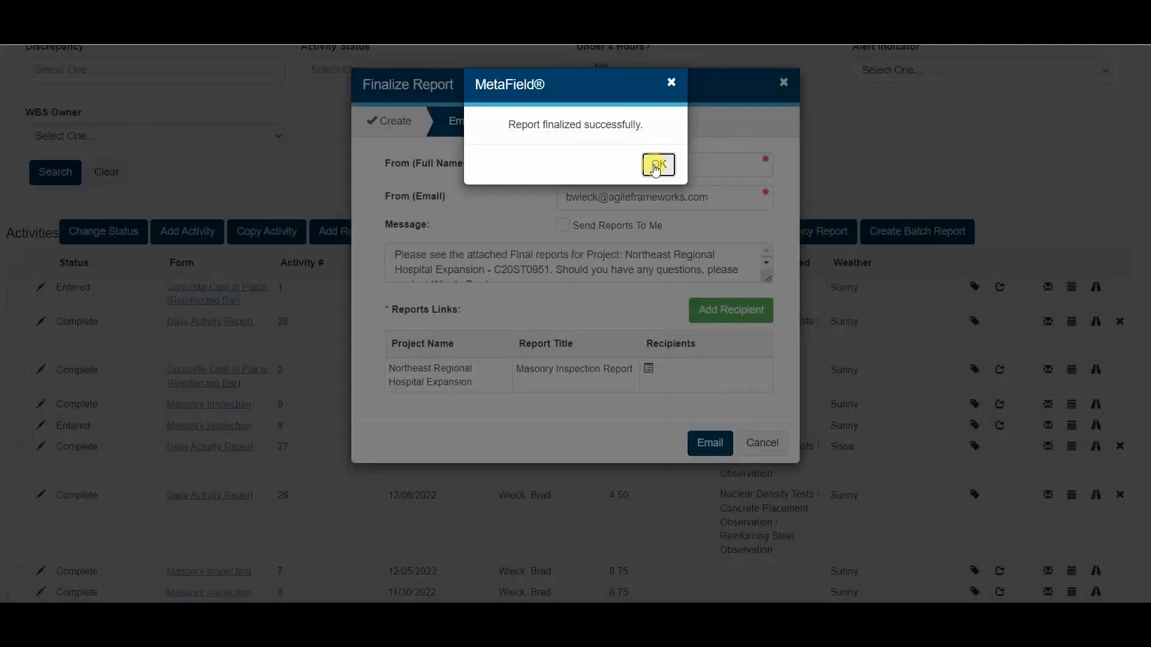
pyautogui.click(659, 165)
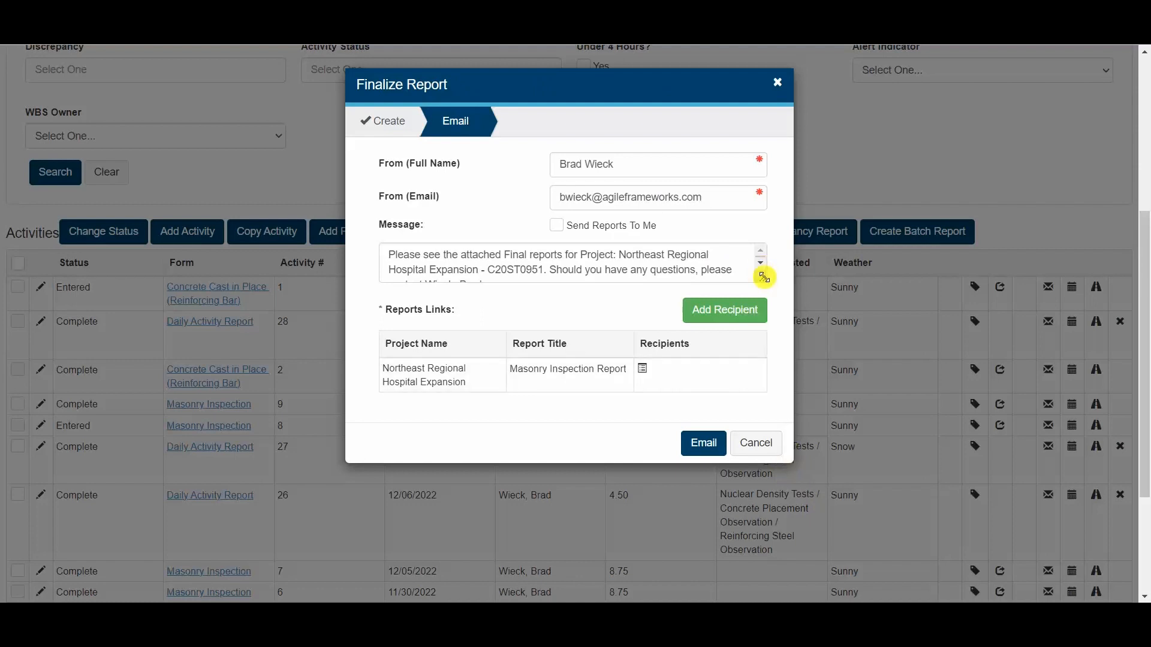
# Step: Enlarge the email message box and email the finalized report to the first, fourth and fifth contacts in the recipient list
pyautogui.moveTo(763, 277); pyautogui.dragTo(788, 357)
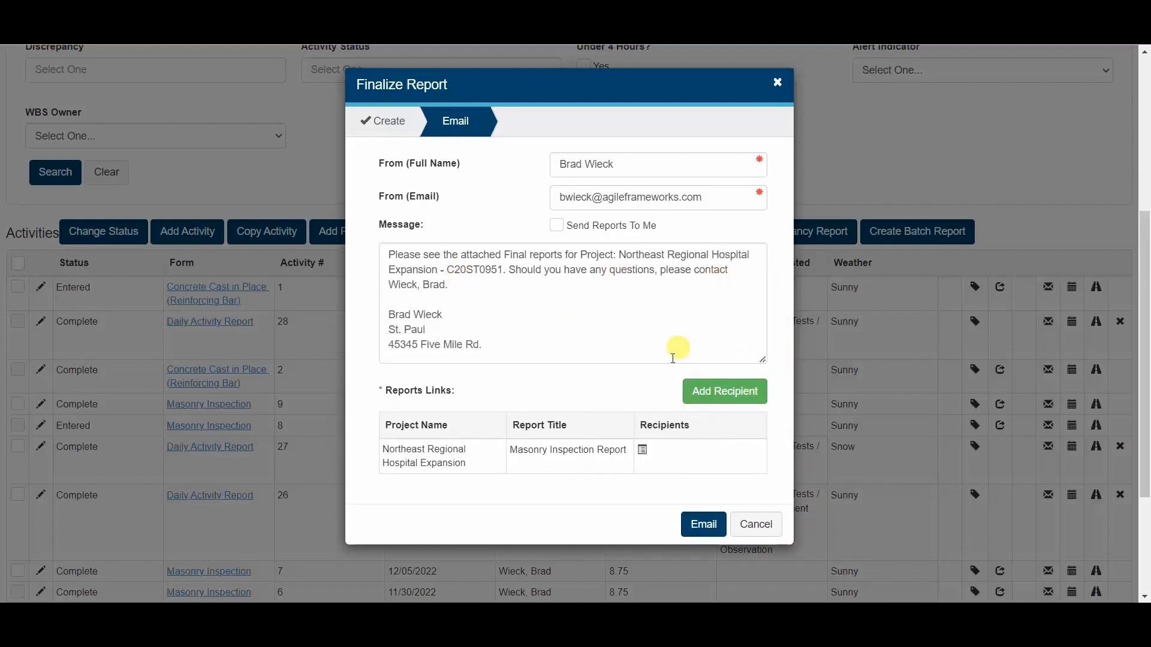
pyautogui.click(643, 450)
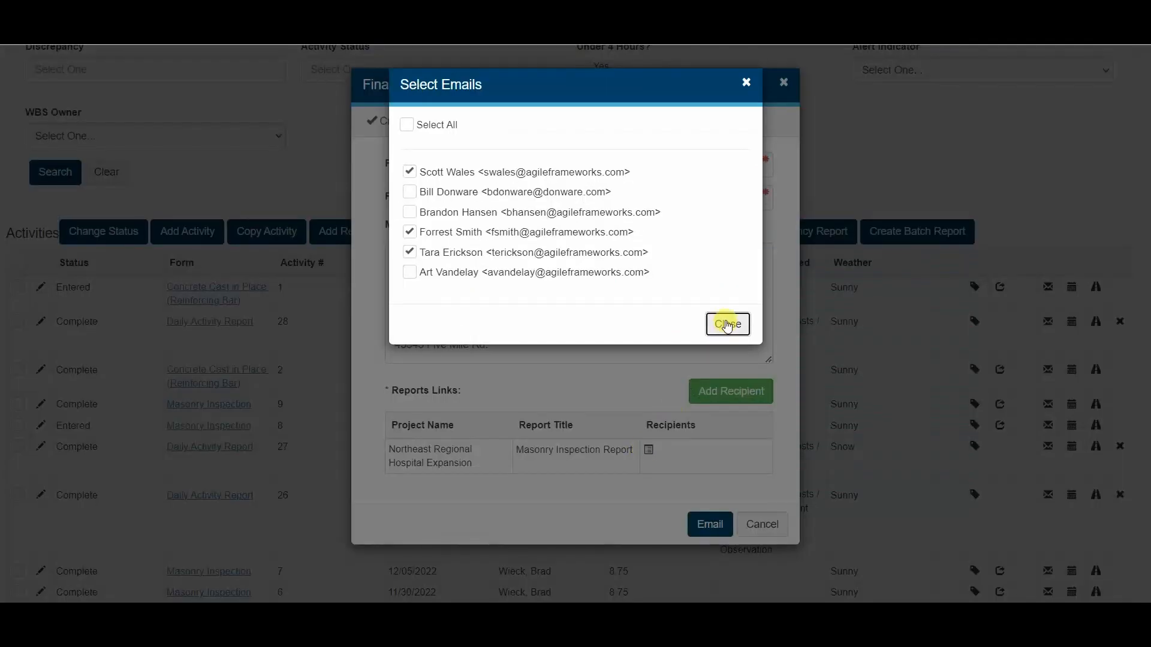
pyautogui.click(727, 324)
pyautogui.click(699, 523)
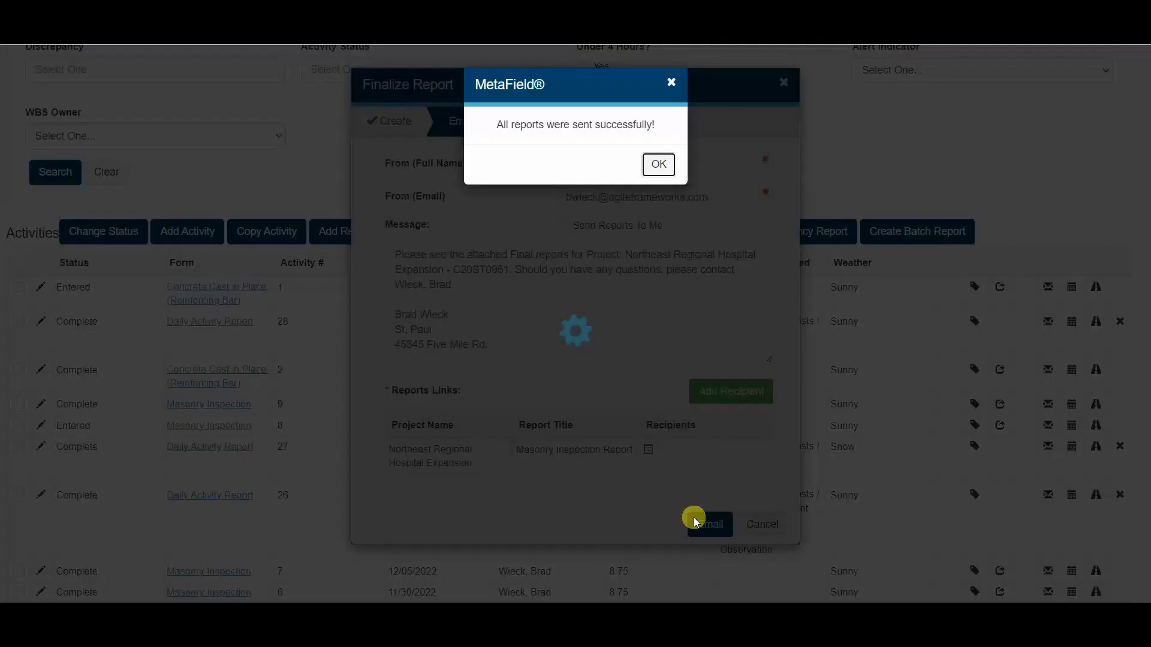
pyautogui.click(660, 165)
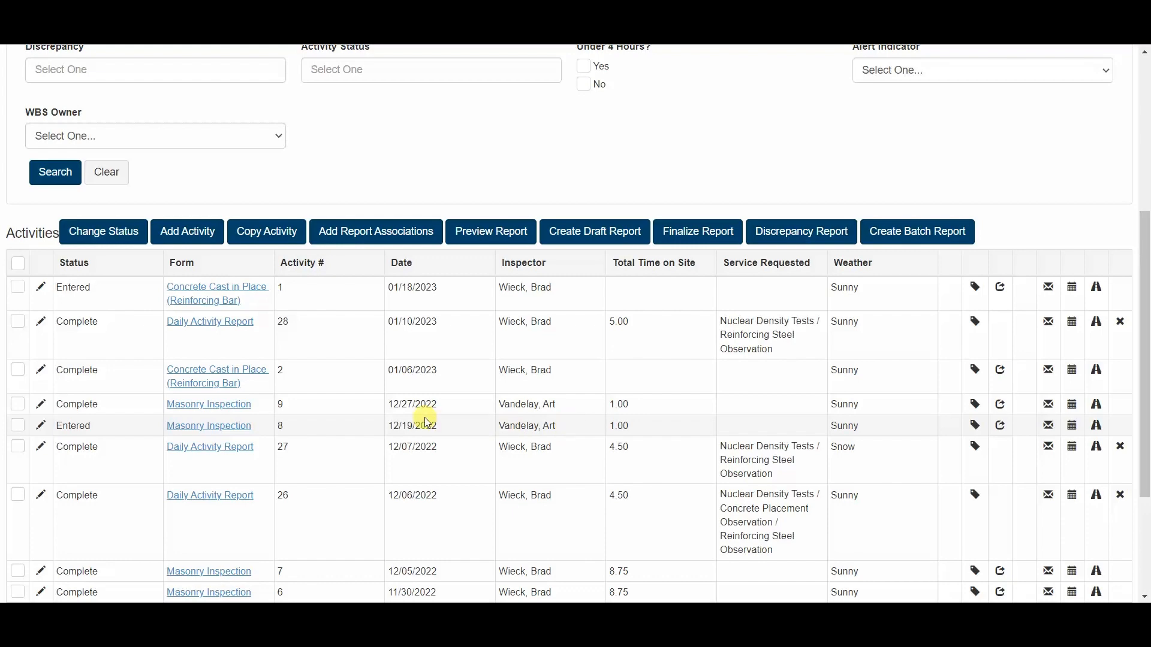
# Step: Go to the project's Delivery reports and open the email log of the delivered Masonry Inspection Report
pyautogui.scroll(5, 479, 414)
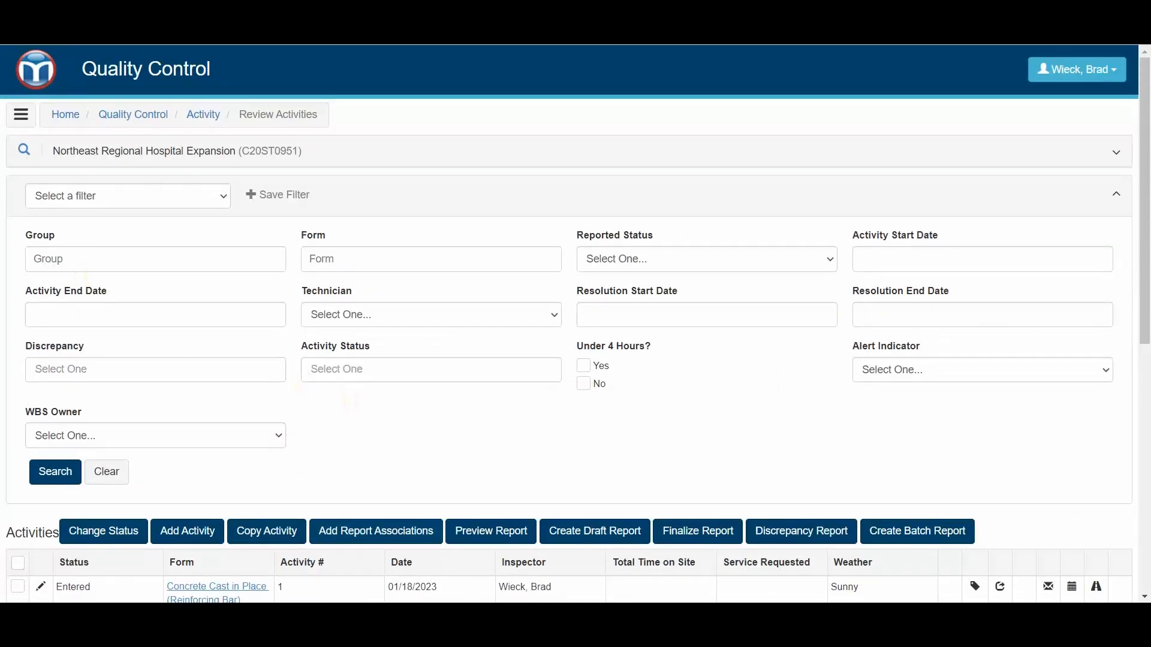
pyautogui.click(23, 117)
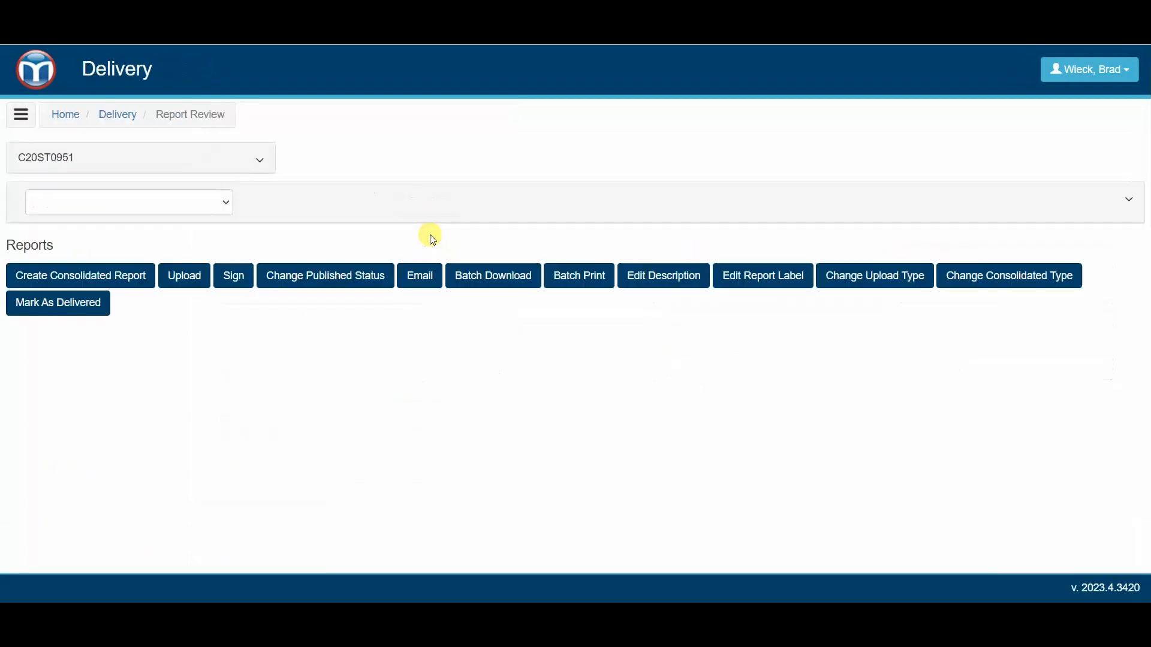
pyautogui.scroll(-3, 741, 274)
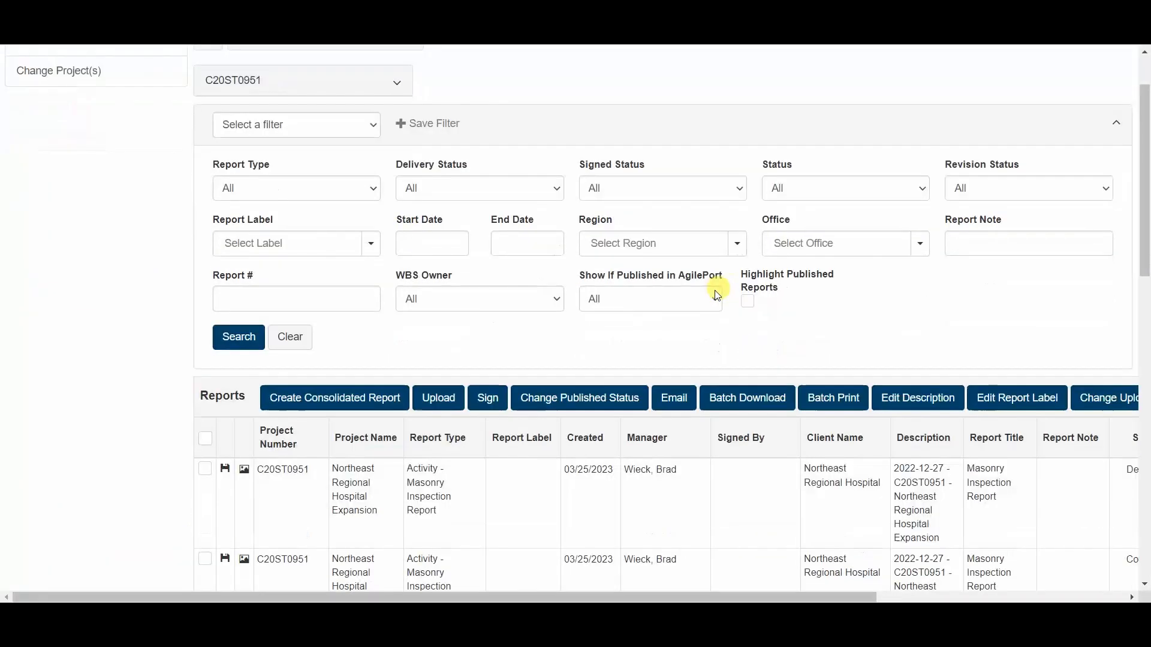
pyautogui.click(514, 406)
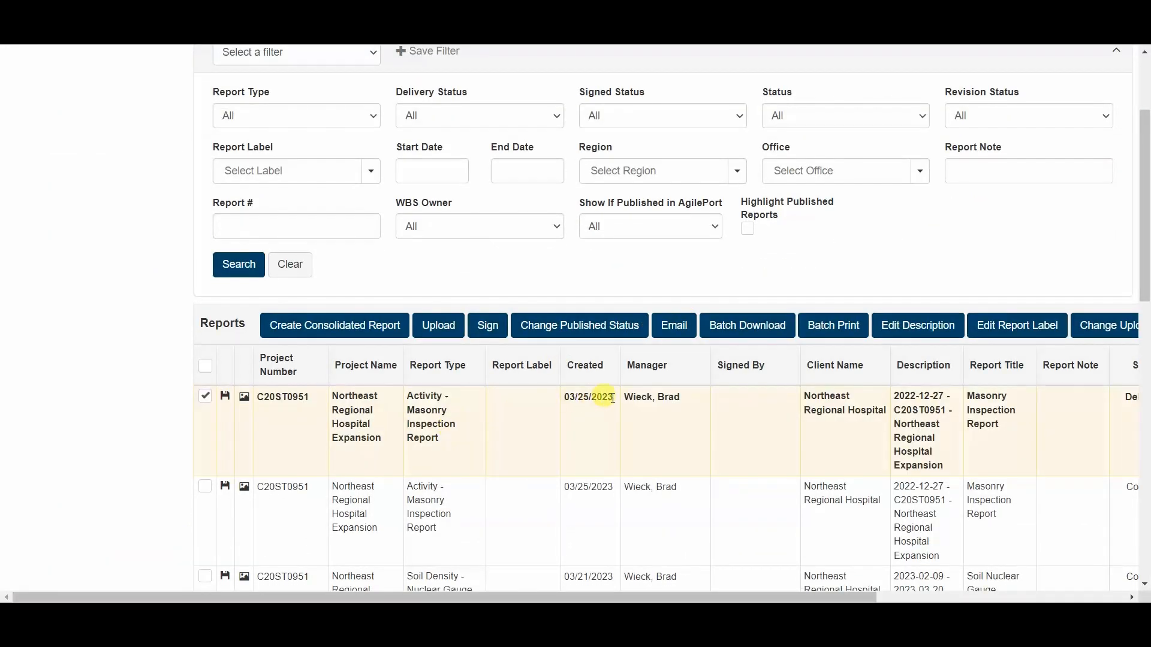
pyautogui.moveTo(758, 597); pyautogui.dragTo(993, 594)
pyautogui.click(1053, 403)
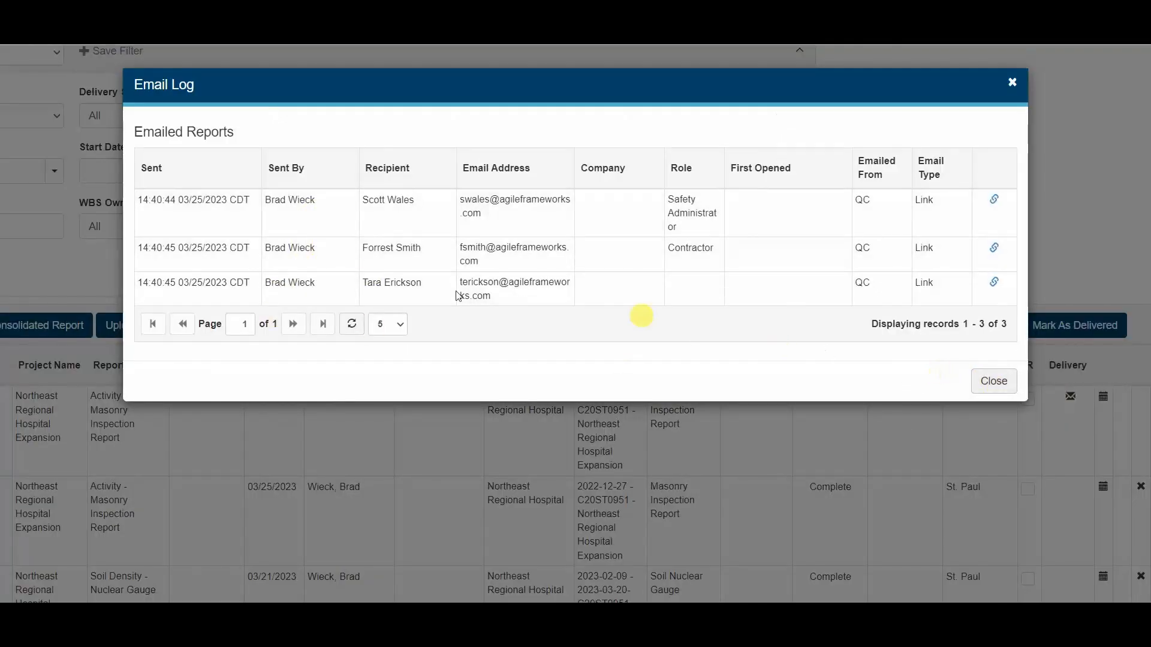
# Step: View the subject and message emailed to the third recipient in the email log, and close the log
pyautogui.click(357, 283)
pyautogui.scroll(-4, 395, 278)
pyautogui.scroll(4, 405, 285)
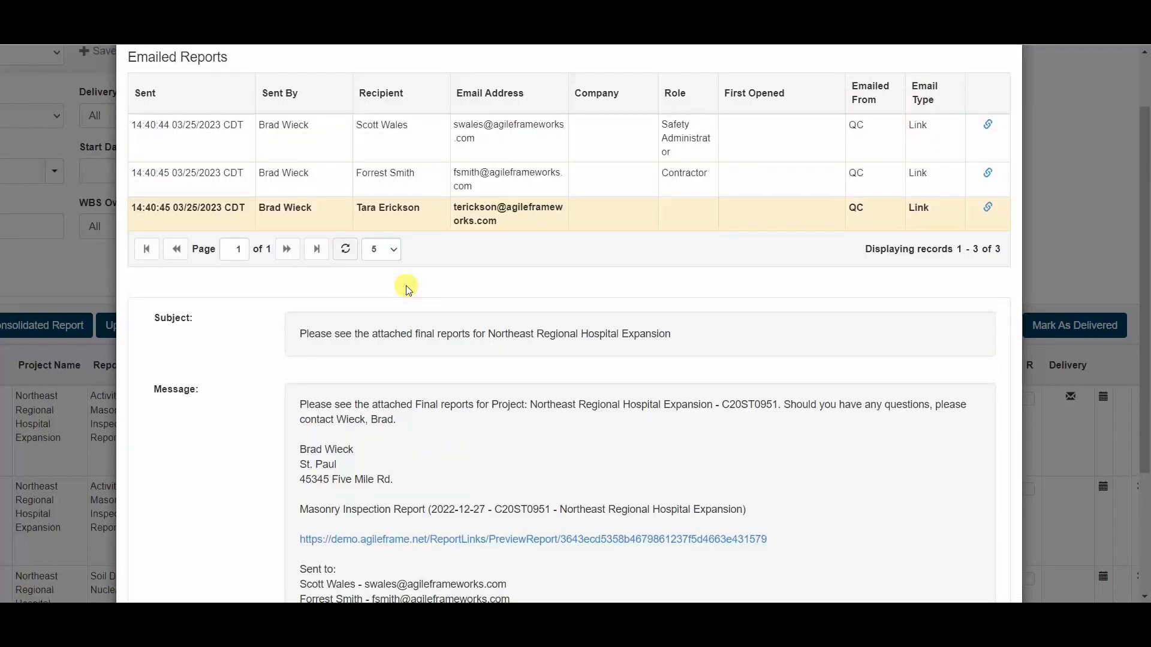
pyautogui.click(1005, 82)
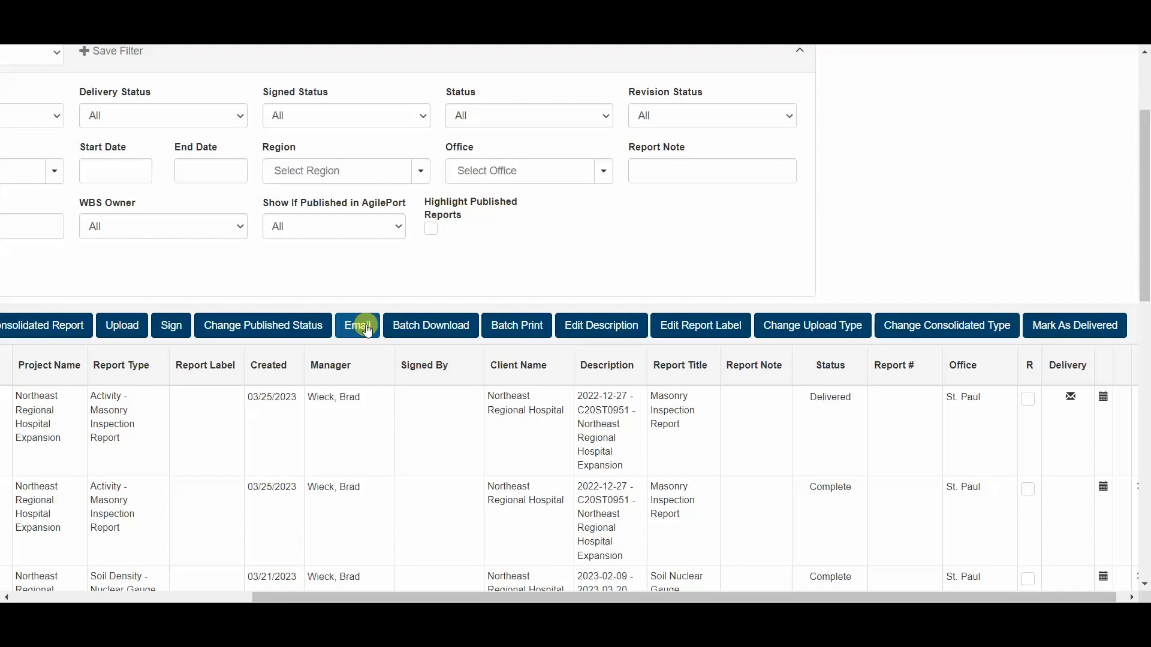
# Step: Leave the delivery reports and open the activity report types in Administration
pyautogui.moveTo(310, 587); pyautogui.dragTo(118, 363)
pyautogui.scroll(3, 115, 290)
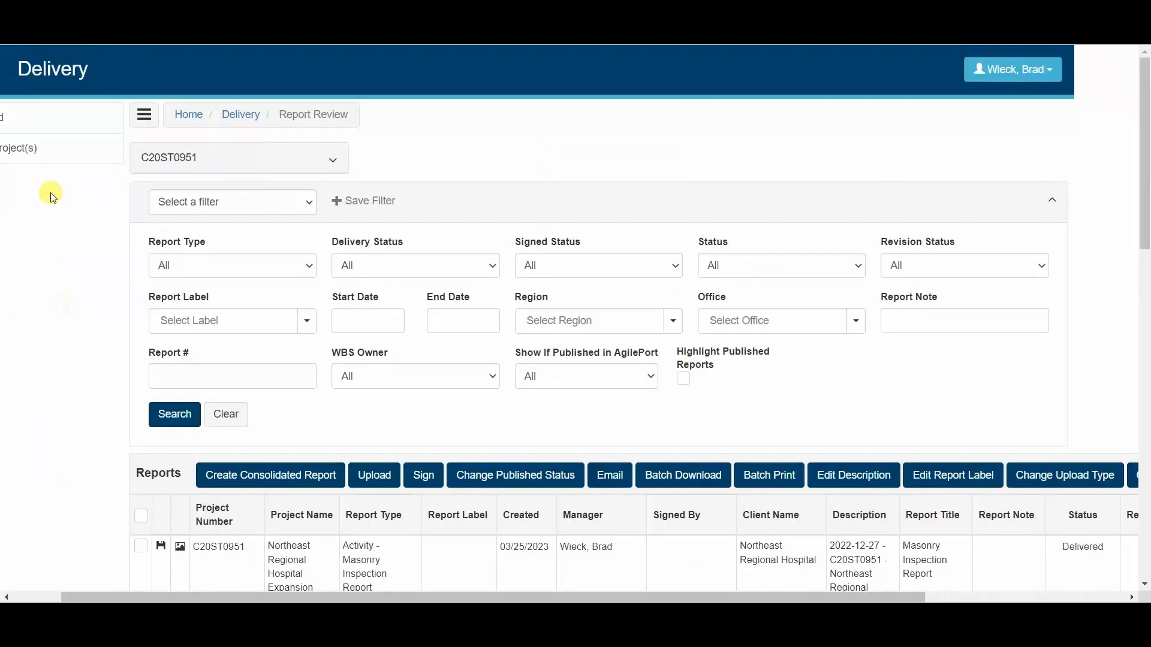
pyautogui.moveTo(234, 596); pyautogui.dragTo(84, 249)
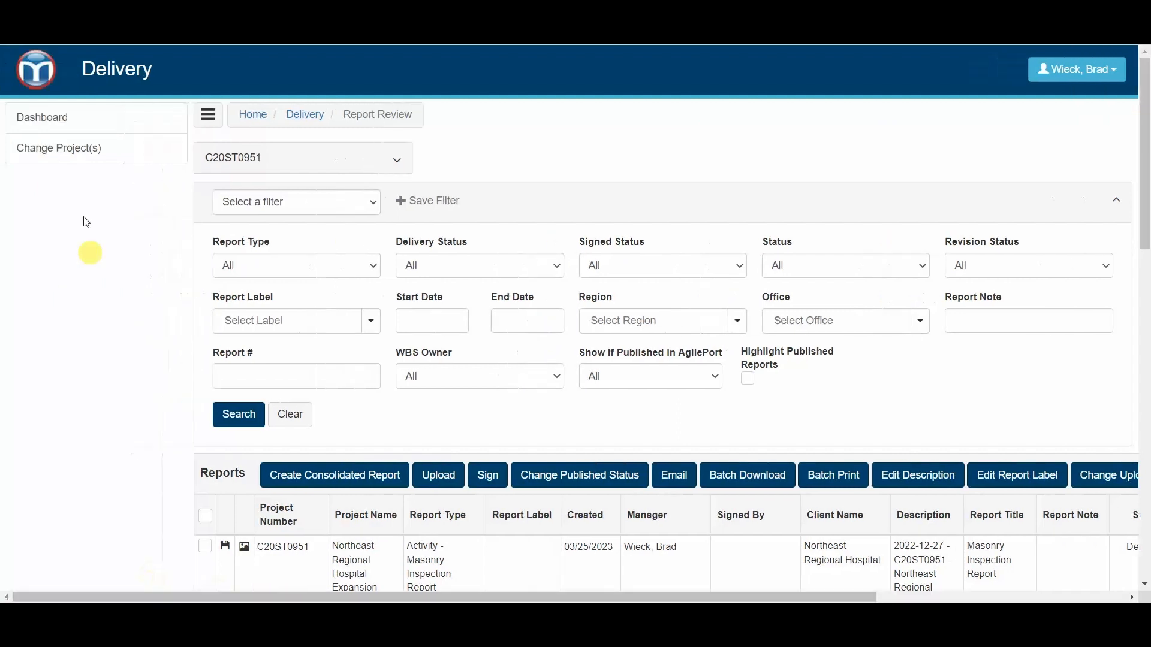
pyautogui.click(47, 90)
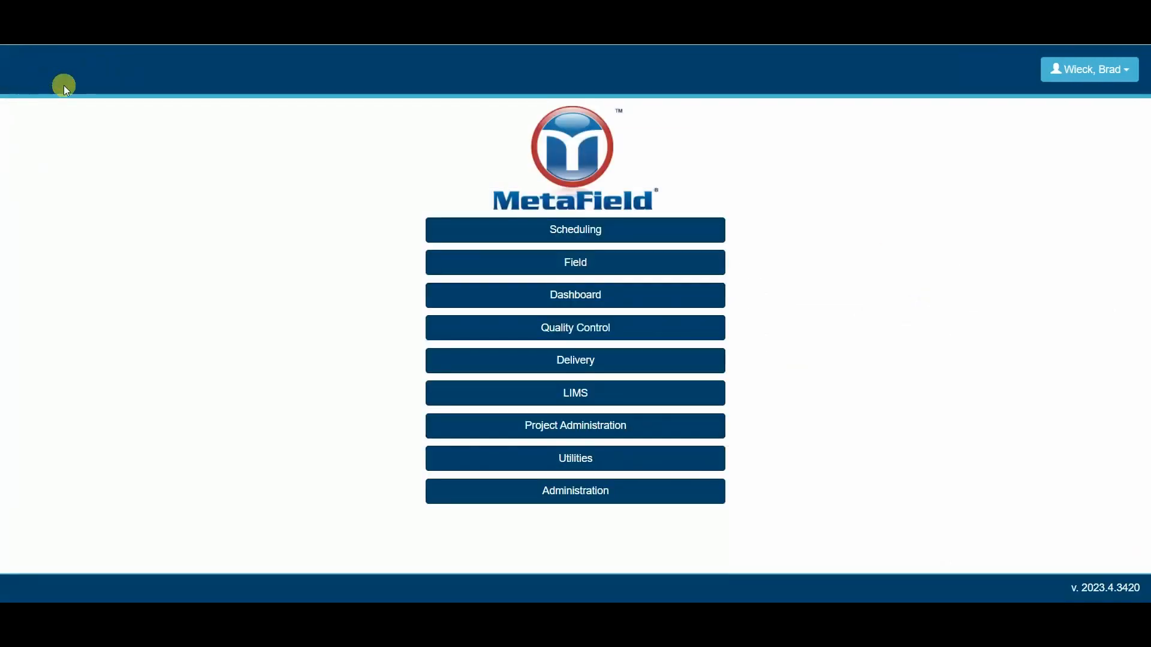
pyautogui.click(506, 490)
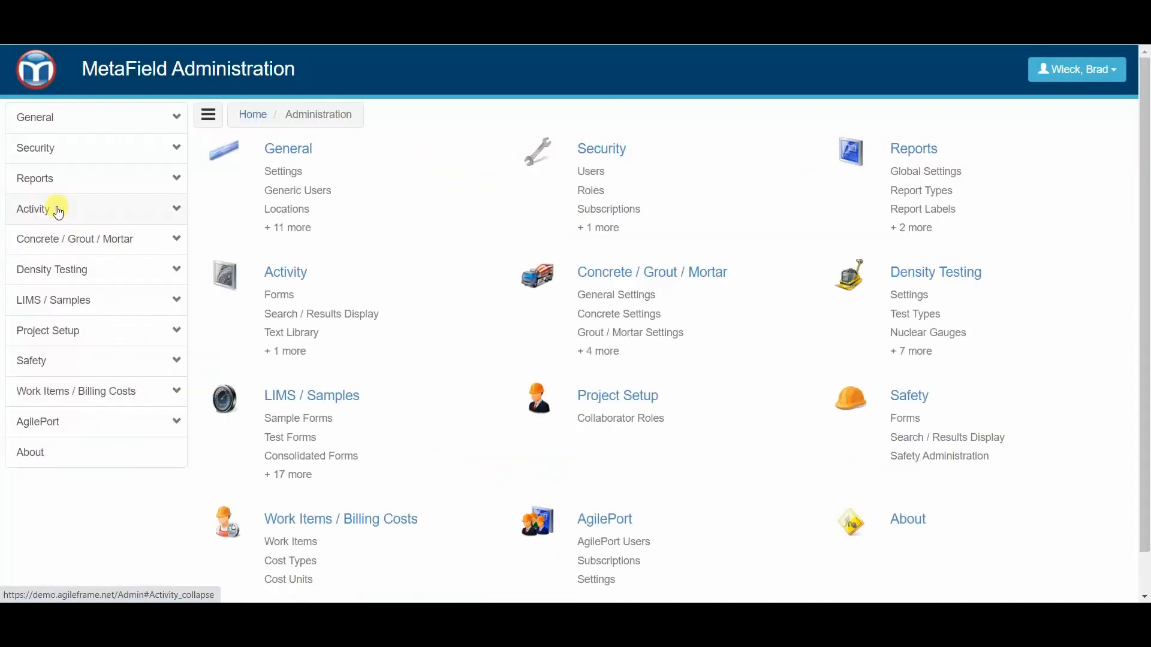
pyautogui.click(63, 213)
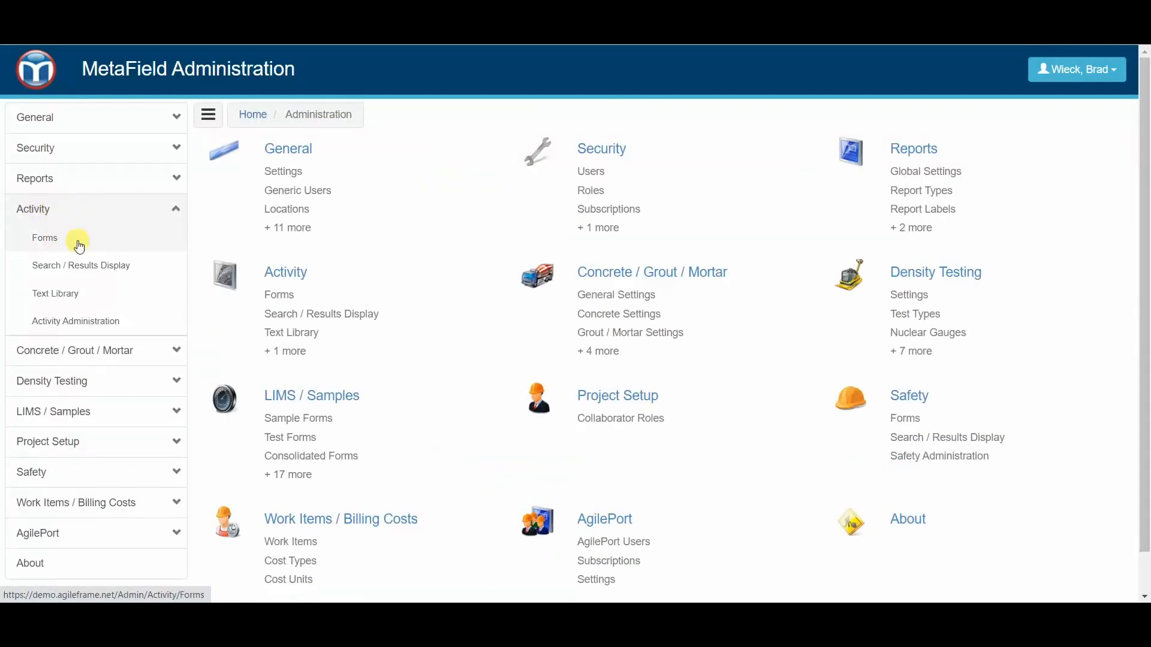
pyautogui.click(40, 187)
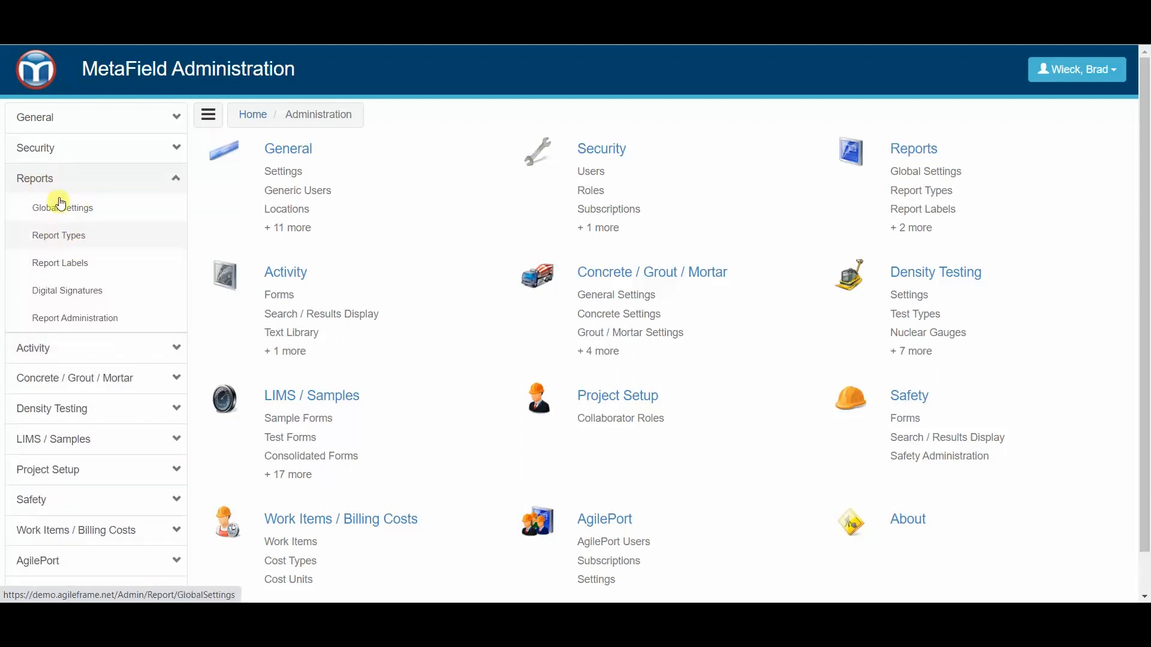
pyautogui.click(77, 236)
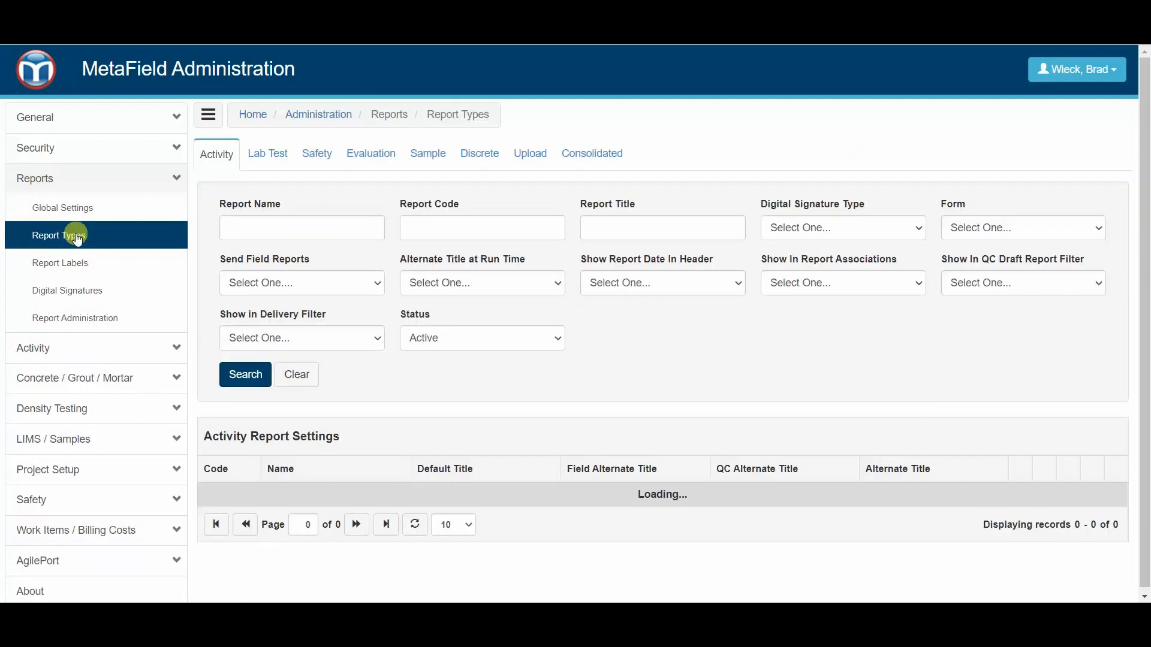
# Step: Search the activity report types for report names containing "mason"
pyautogui.click(308, 228)
pyautogui.write('m')
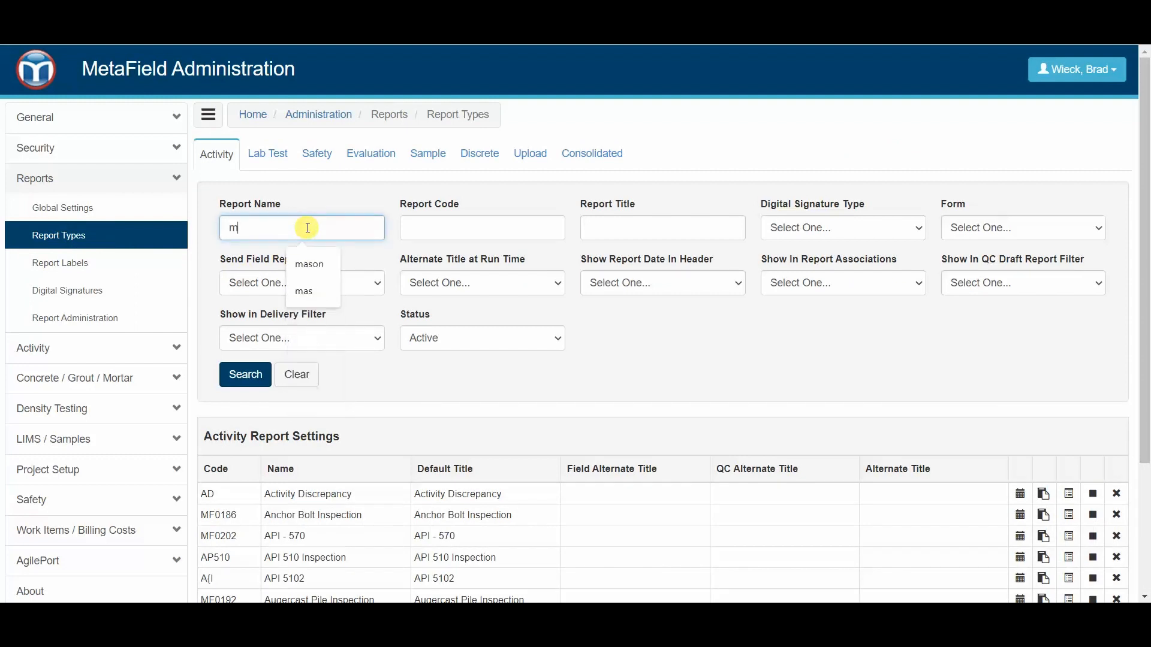
pyautogui.write('ason')
pyautogui.press('Return')
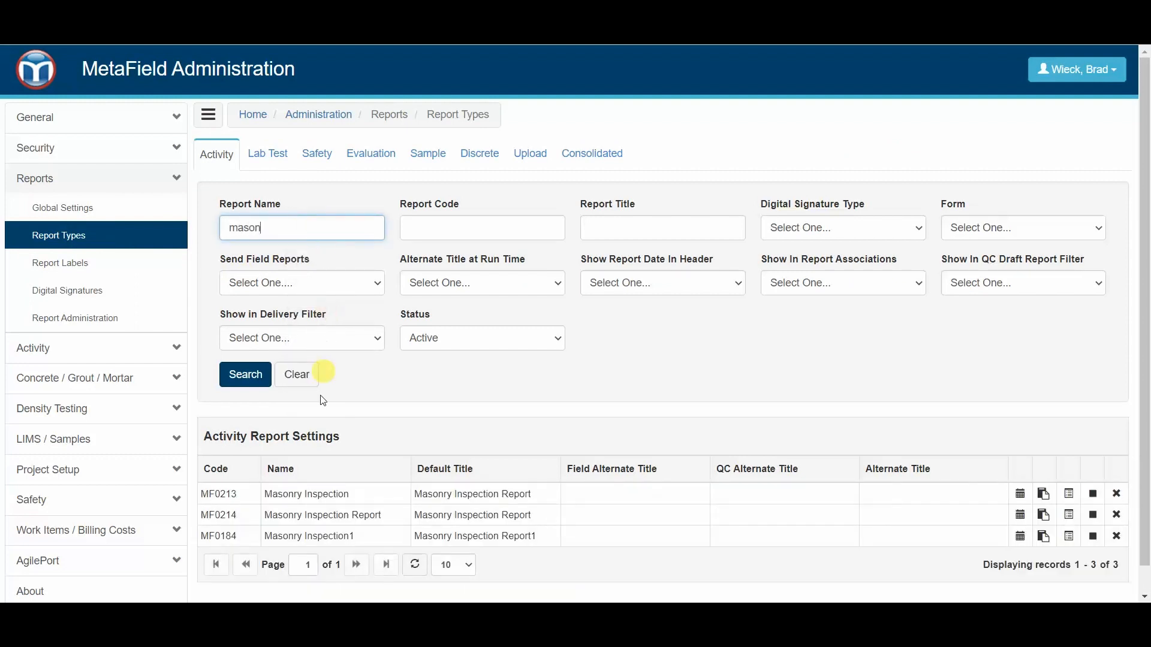
# Step: Open the Masonry Inspection report type MF0213 in the designer and examine its report settings, including Allow Emailing on Finalize
pyautogui.click(1069, 497)
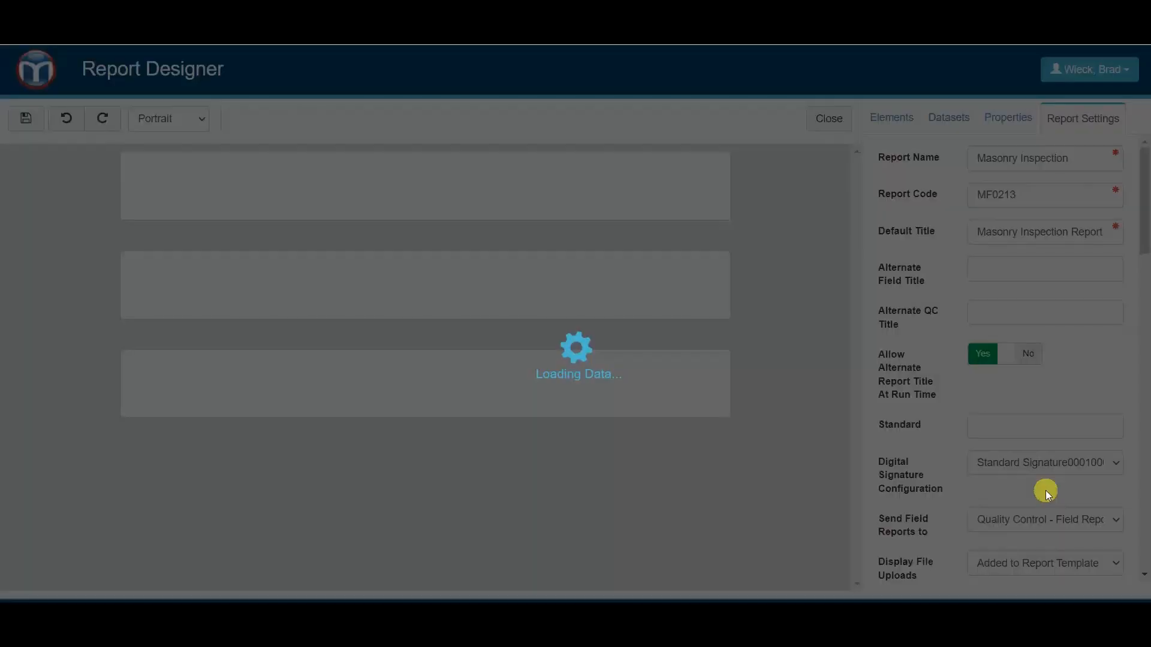
pyautogui.scroll(-3, 770, 434)
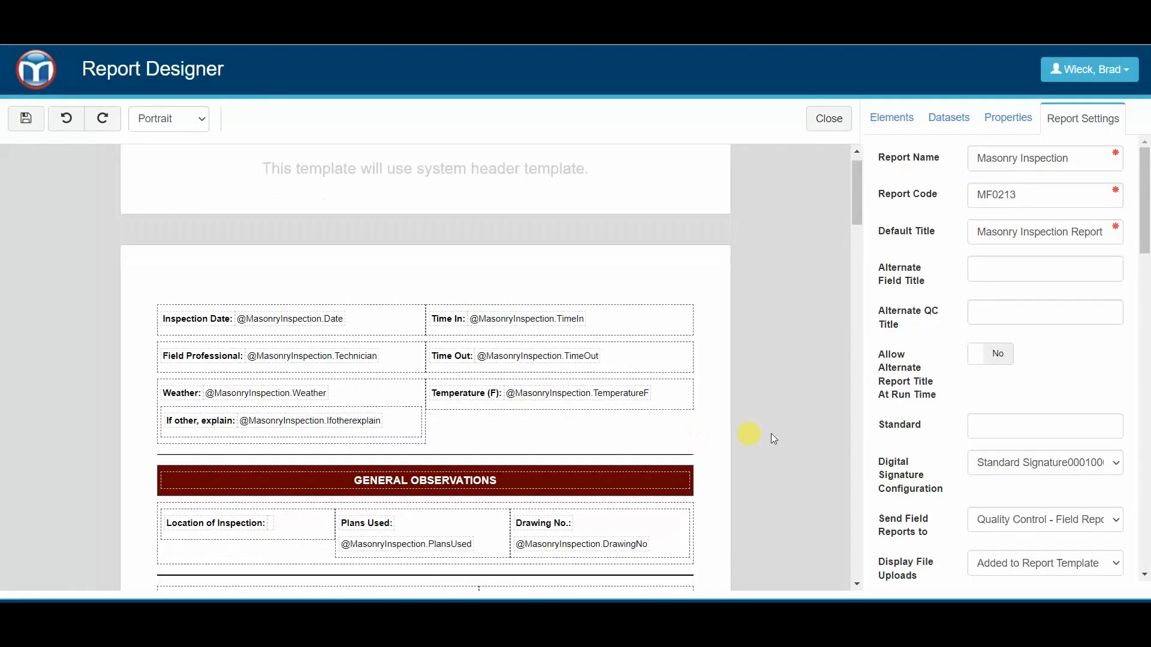
pyautogui.scroll(-2, 908, 362)
pyautogui.scroll(-2, 907, 361)
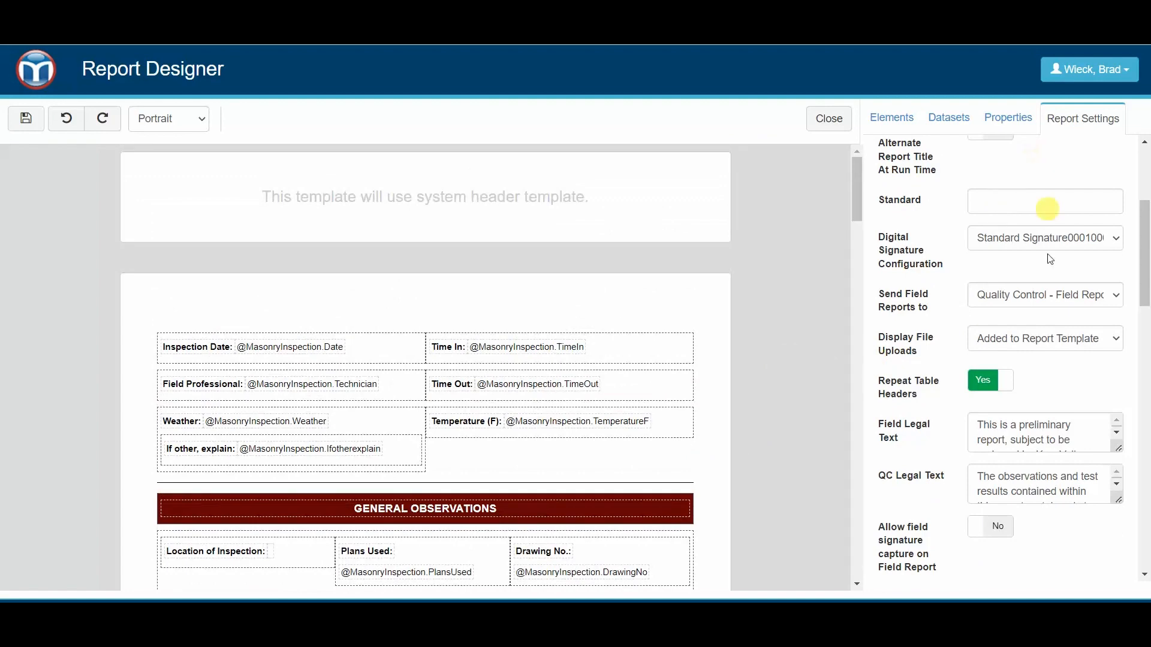
pyautogui.scroll(-5, 1048, 300)
pyautogui.scroll(-10, 1048, 394)
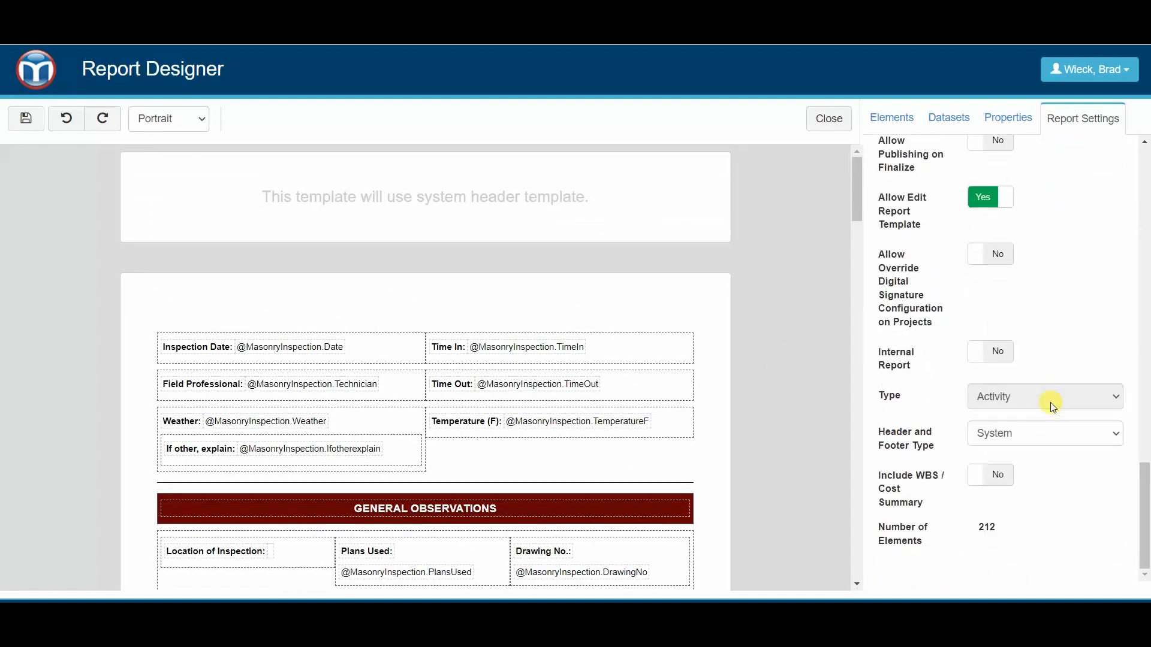
pyautogui.scroll(2, 1051, 406)
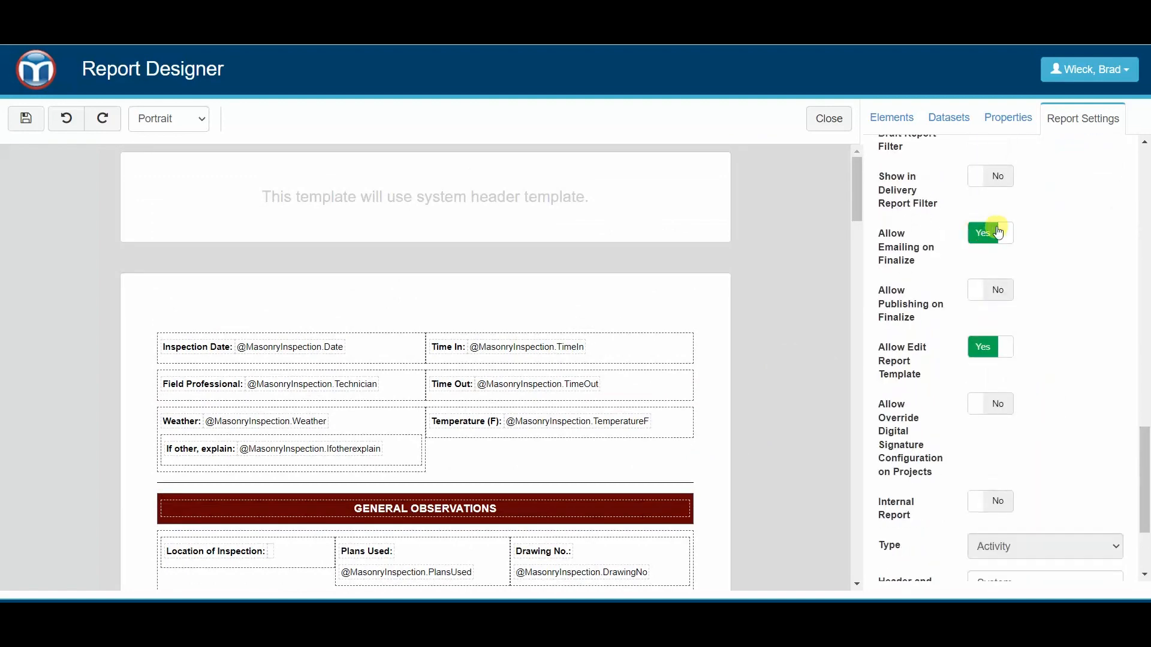